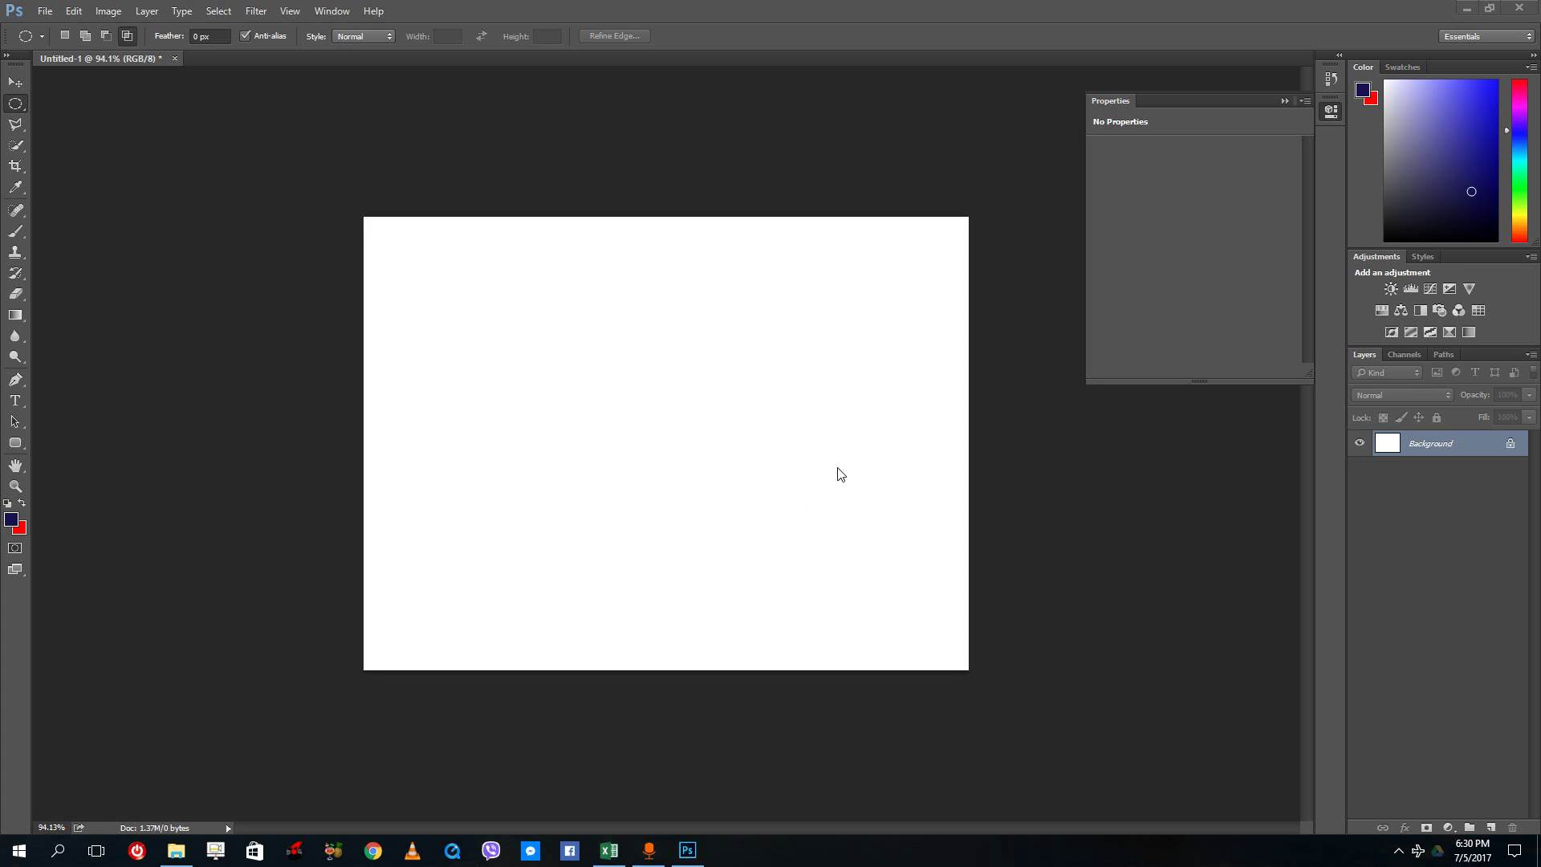
Step: Place 1.JPG as an embedded layer, shrink it and shift it up-right on the canvas
left_click(615, 431)
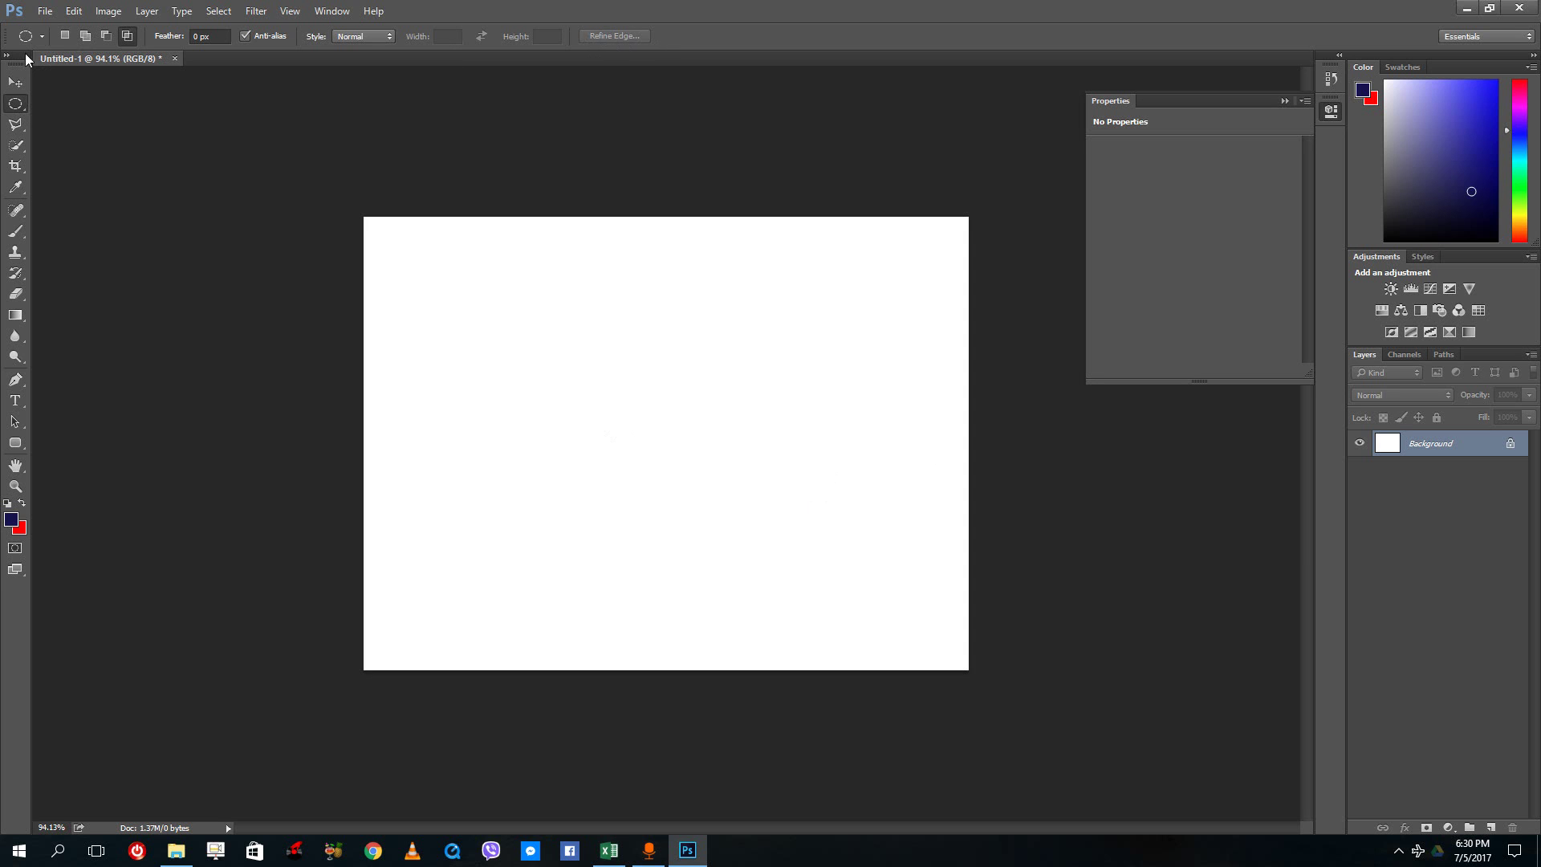
left_click(45, 11)
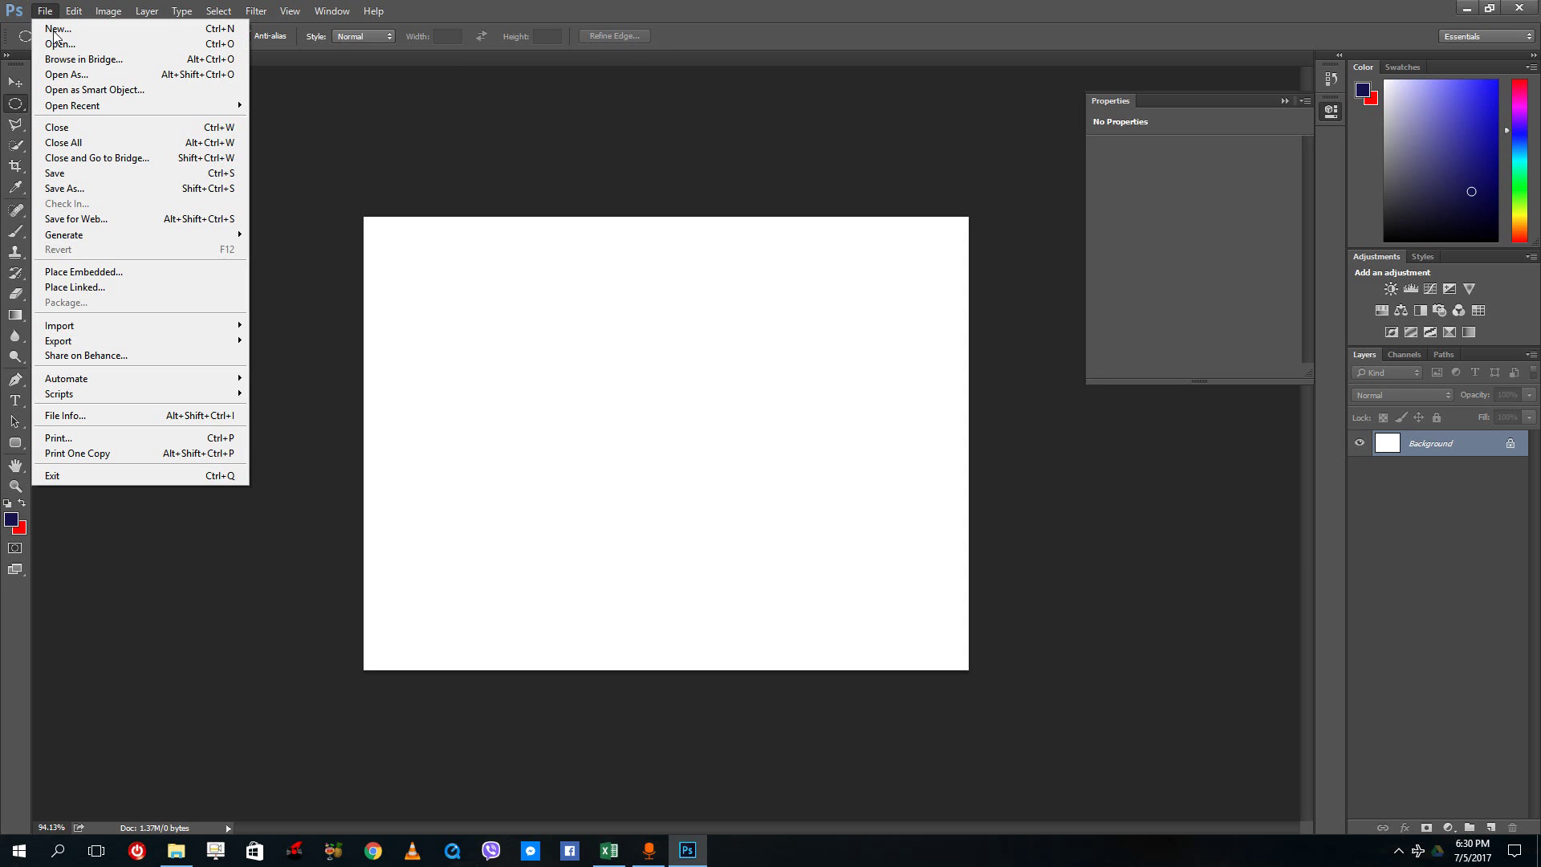
left_click(123, 273)
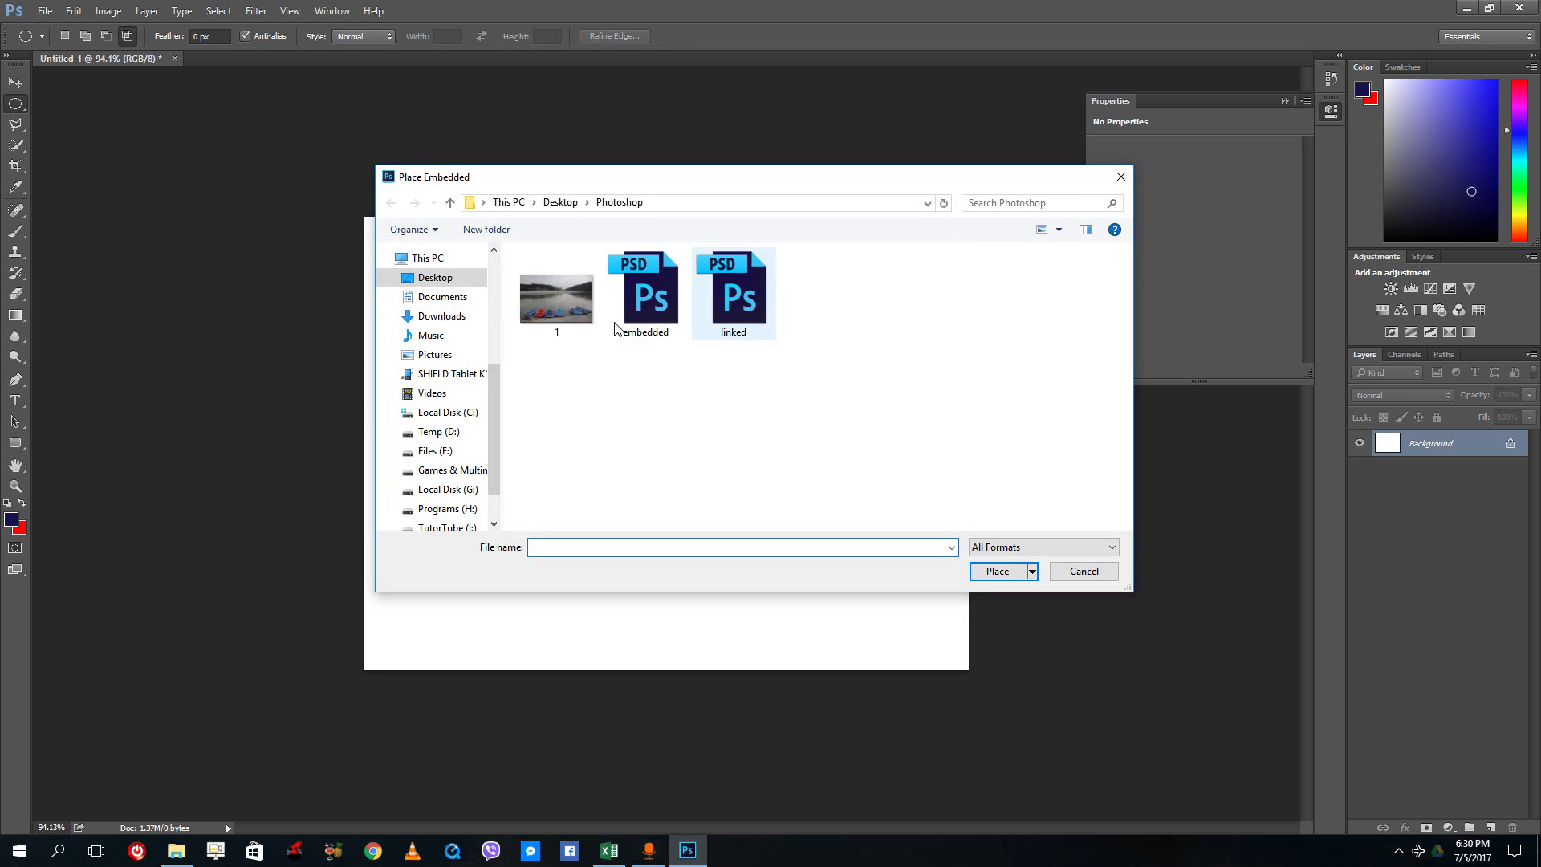
double_click(538, 319)
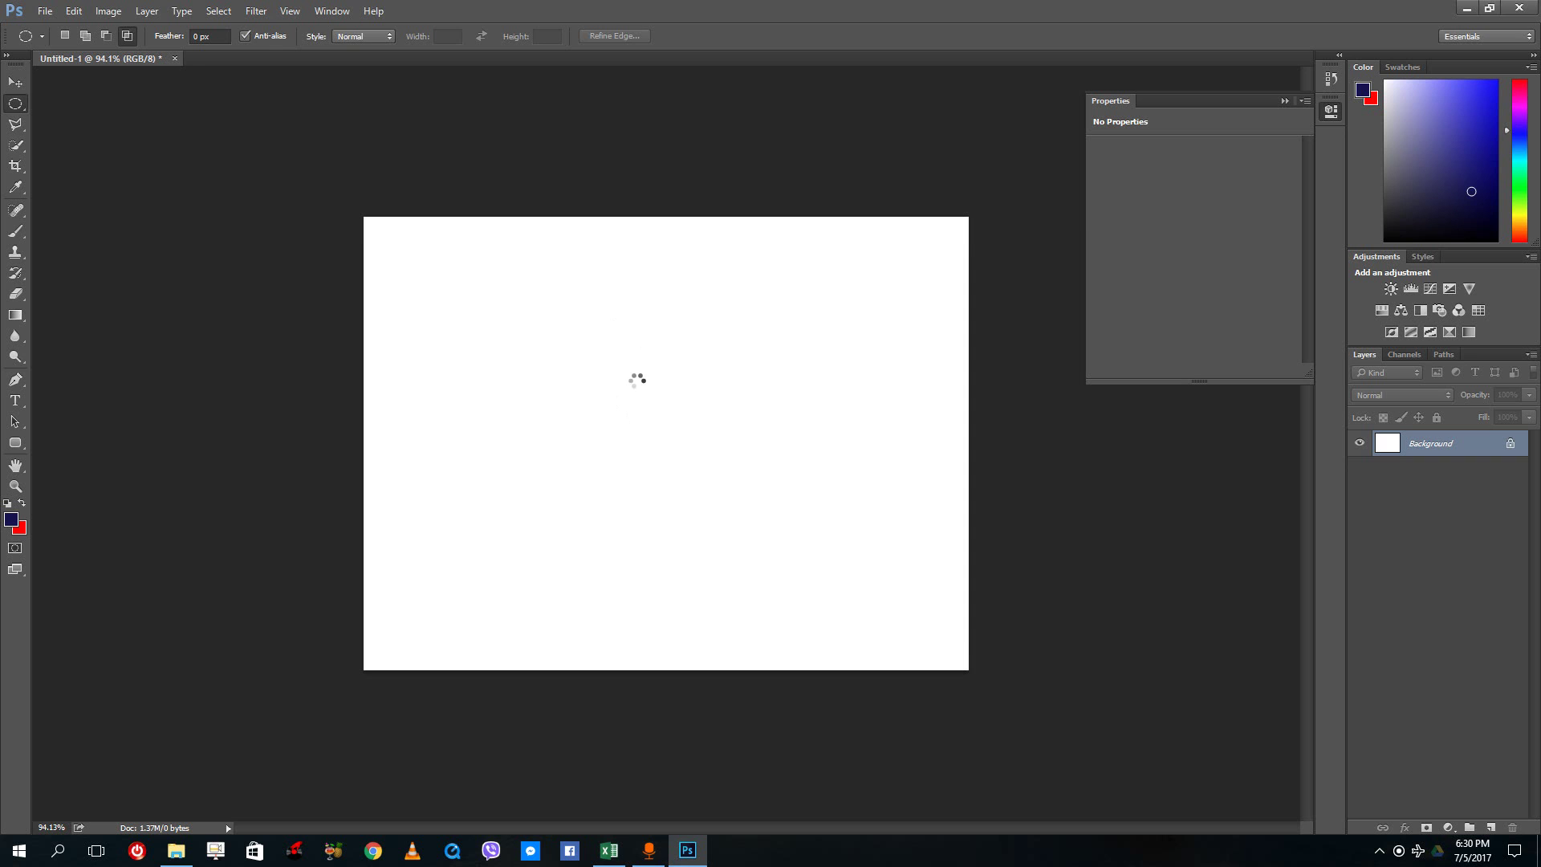
left_click_drag(968, 241, 890, 294)
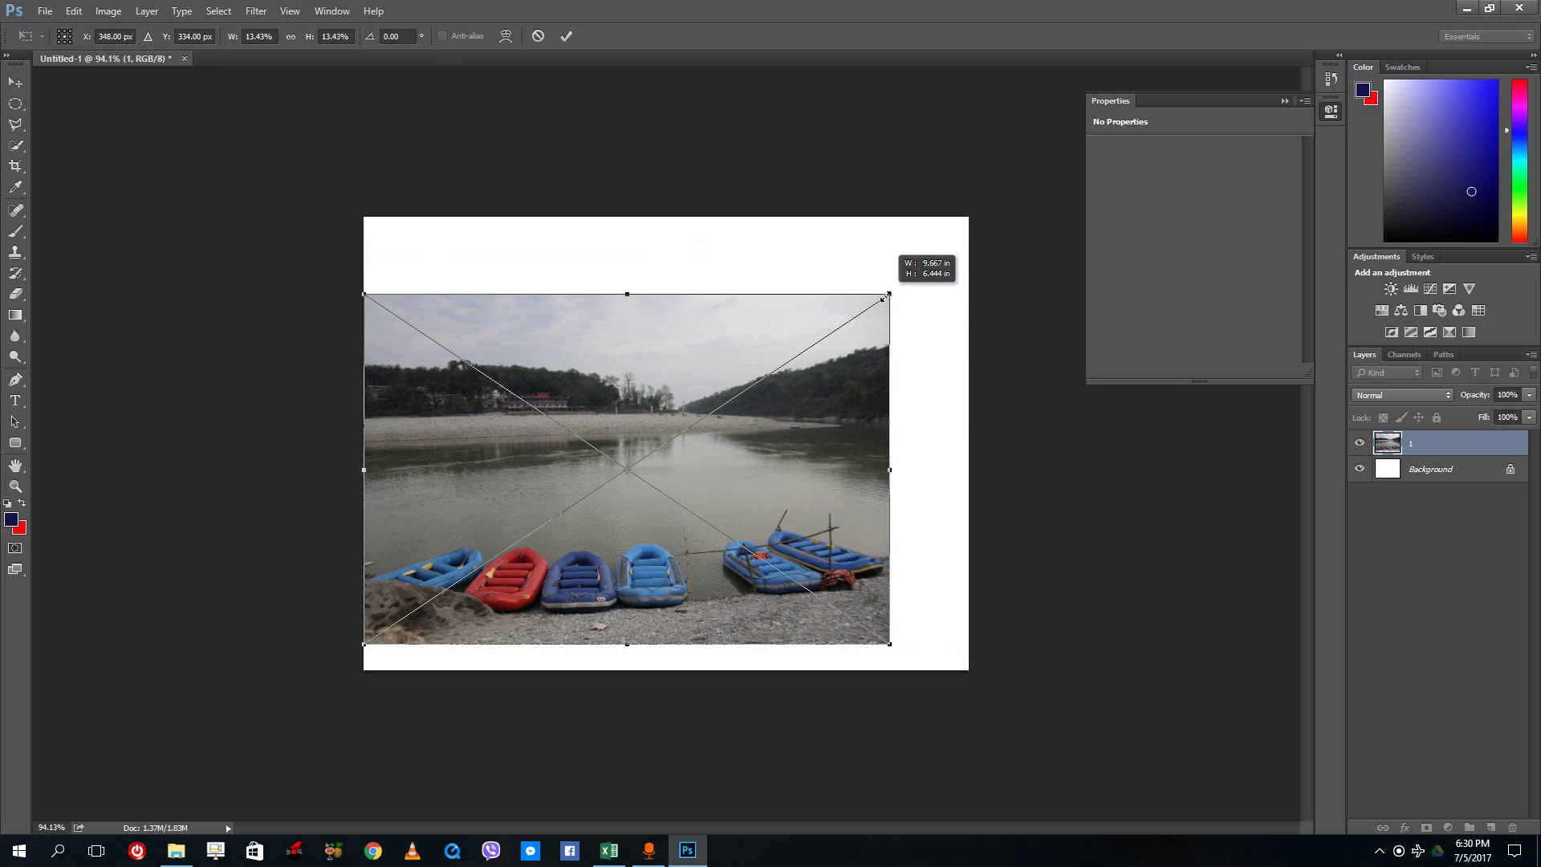
left_click_drag(825, 383, 868, 343)
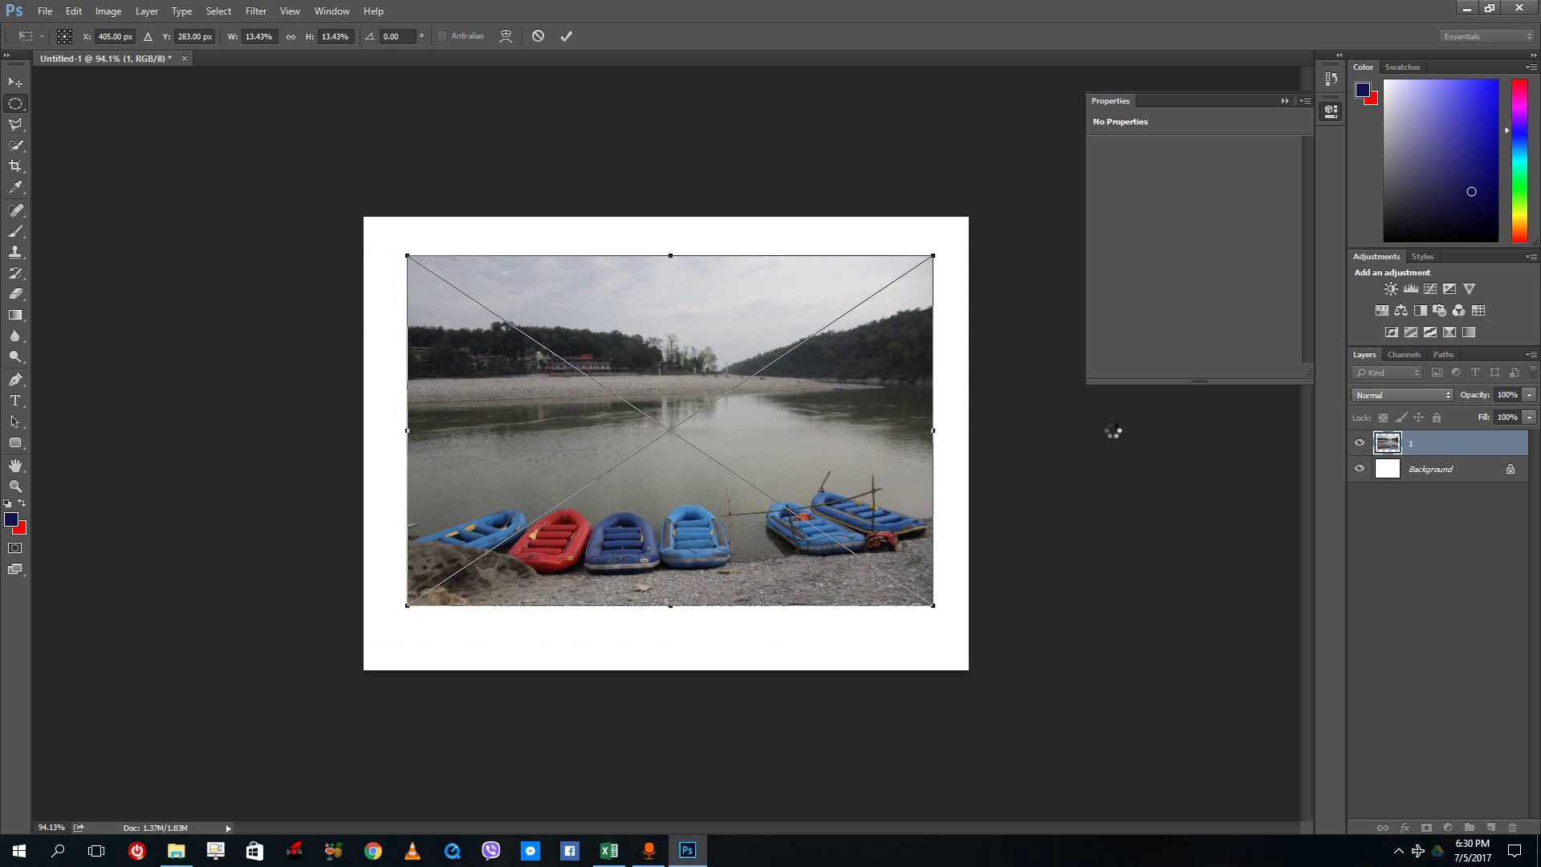
key("Return")
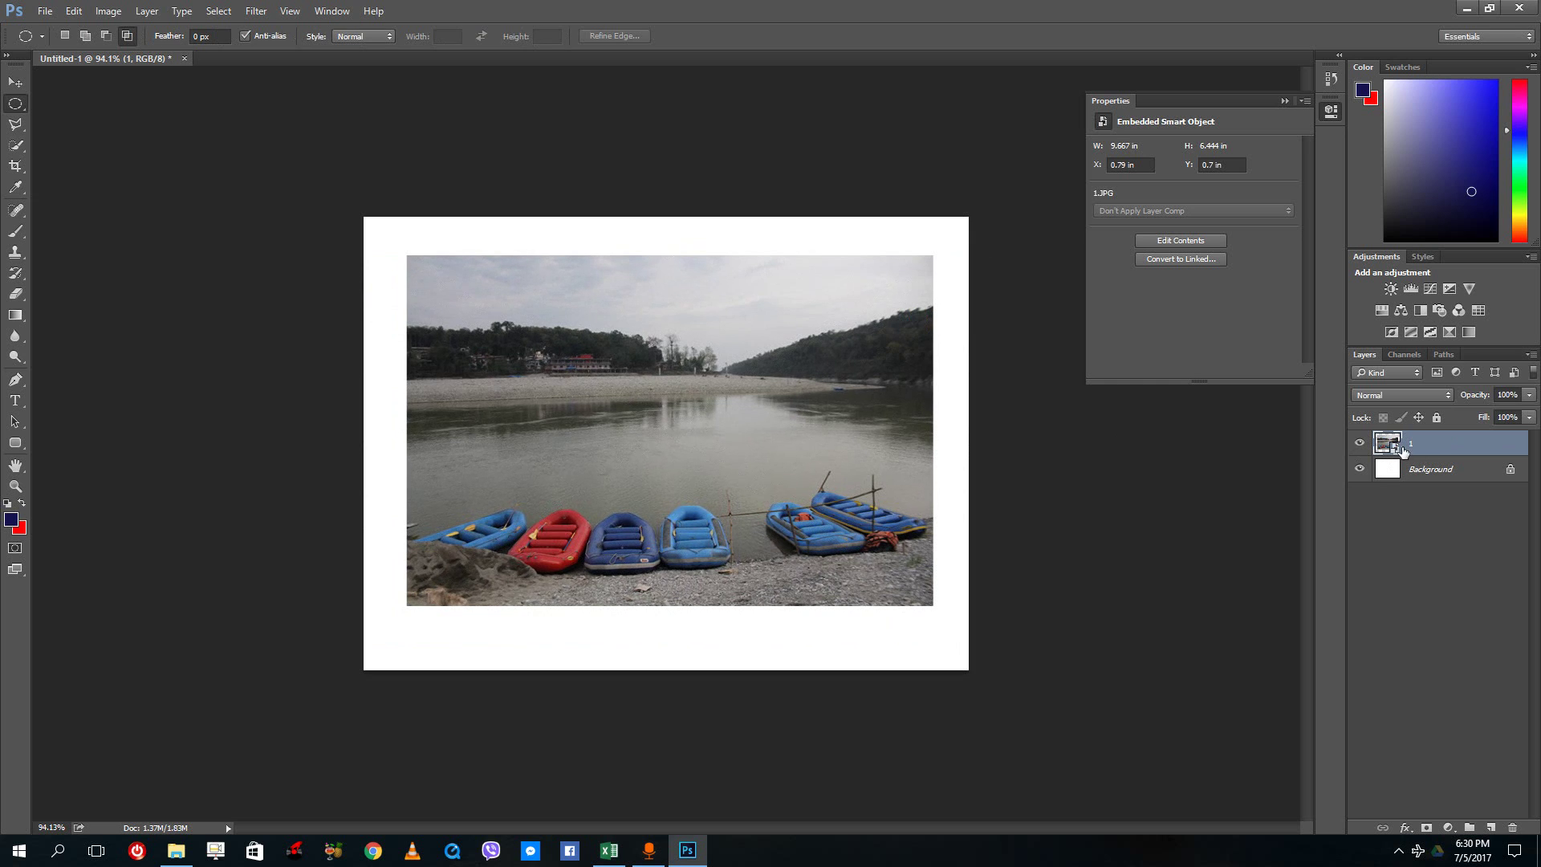
Step: Select photo layer 1 and bring up its layer options menu
right_click(1395, 447)
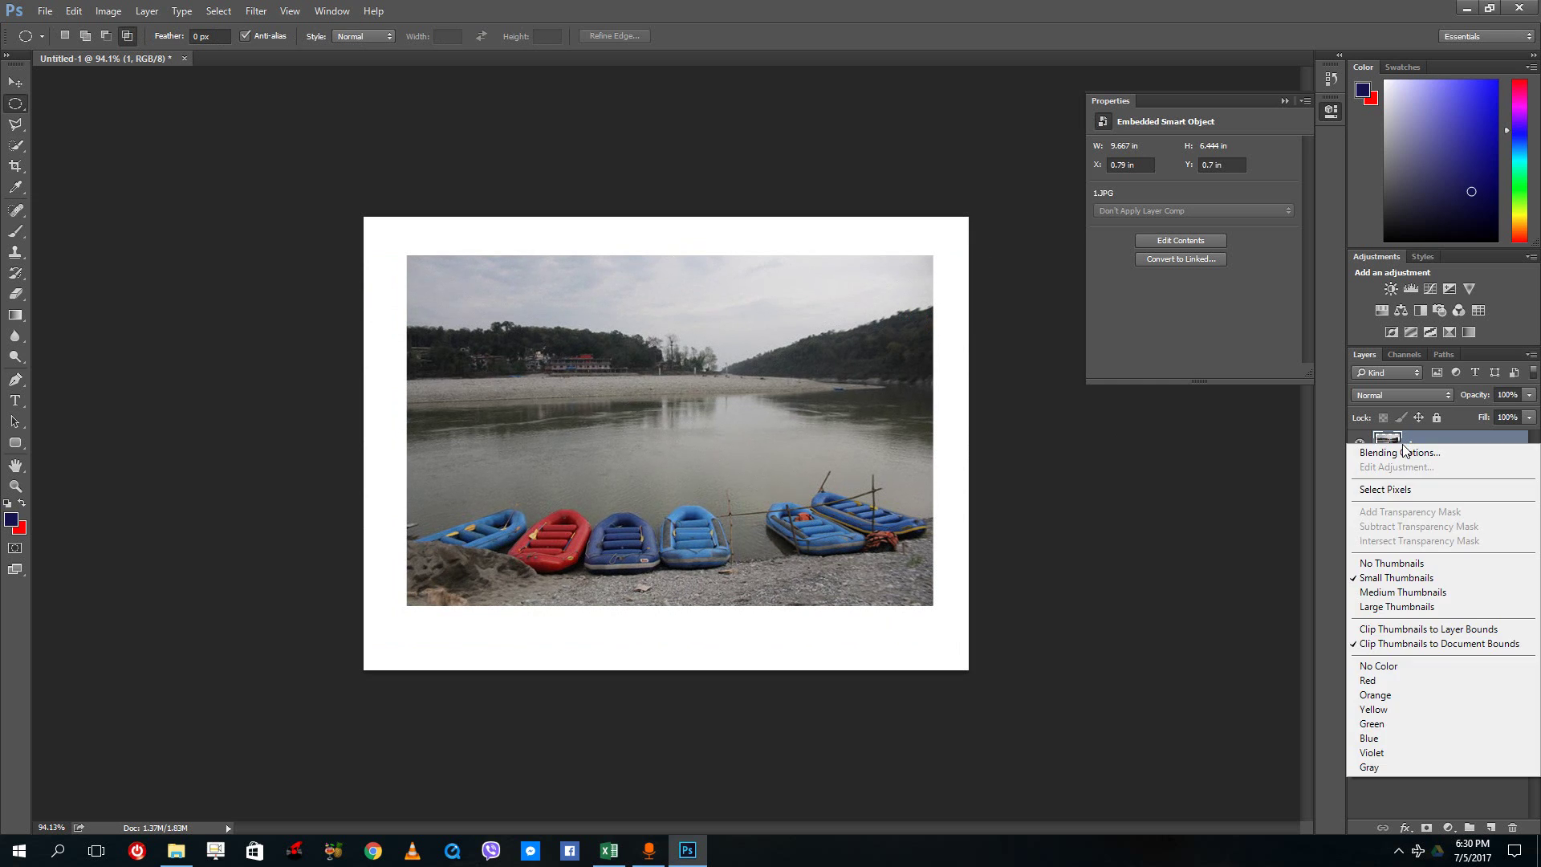
key("Escape")
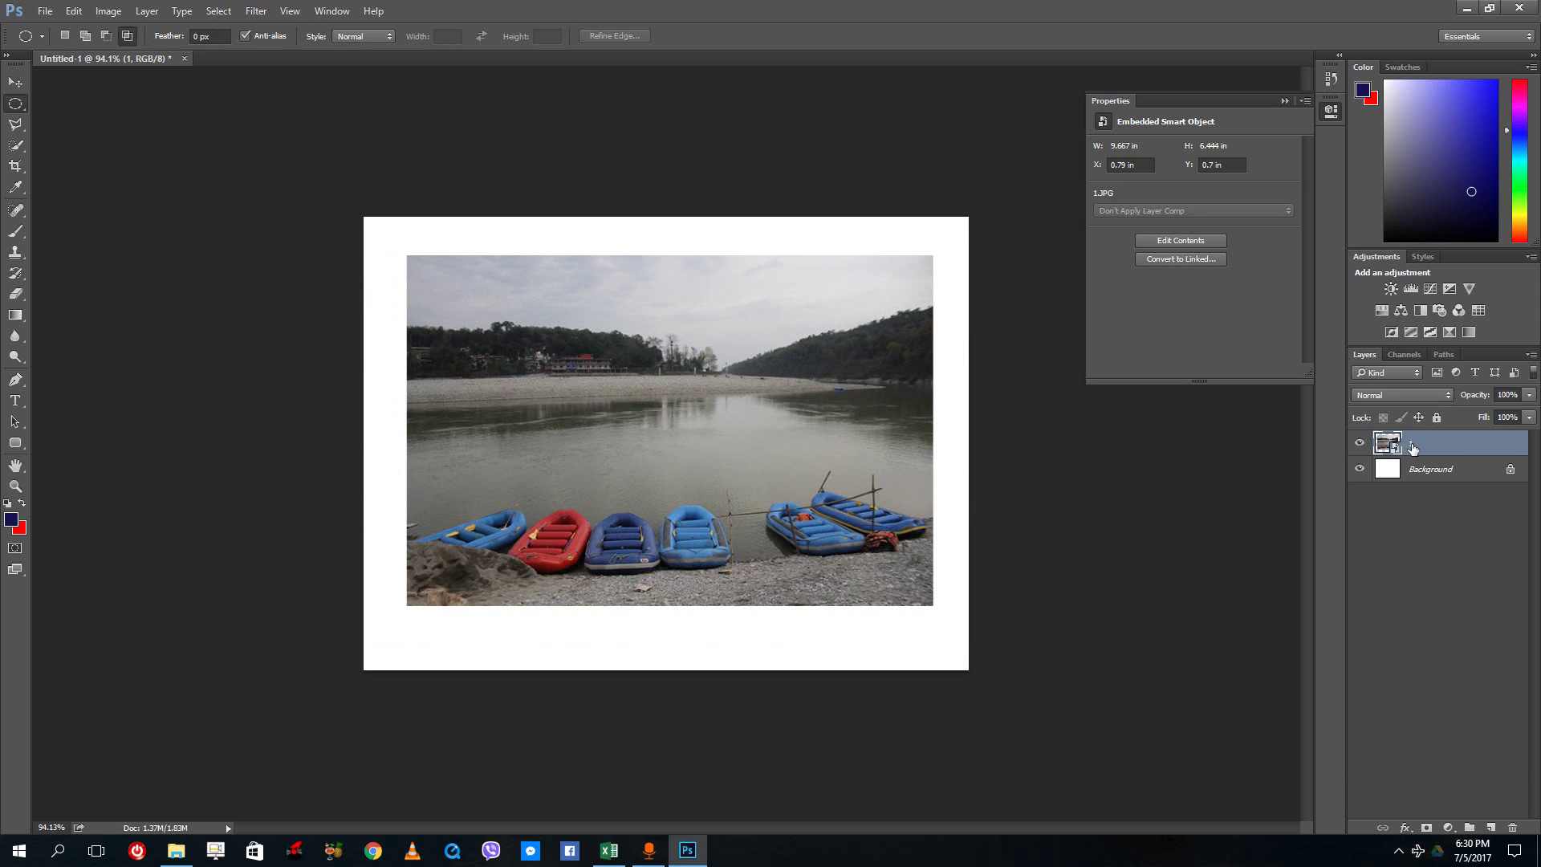
double_click(1412, 447)
key("Tab")
left_click(1413, 451)
right_click(1409, 447)
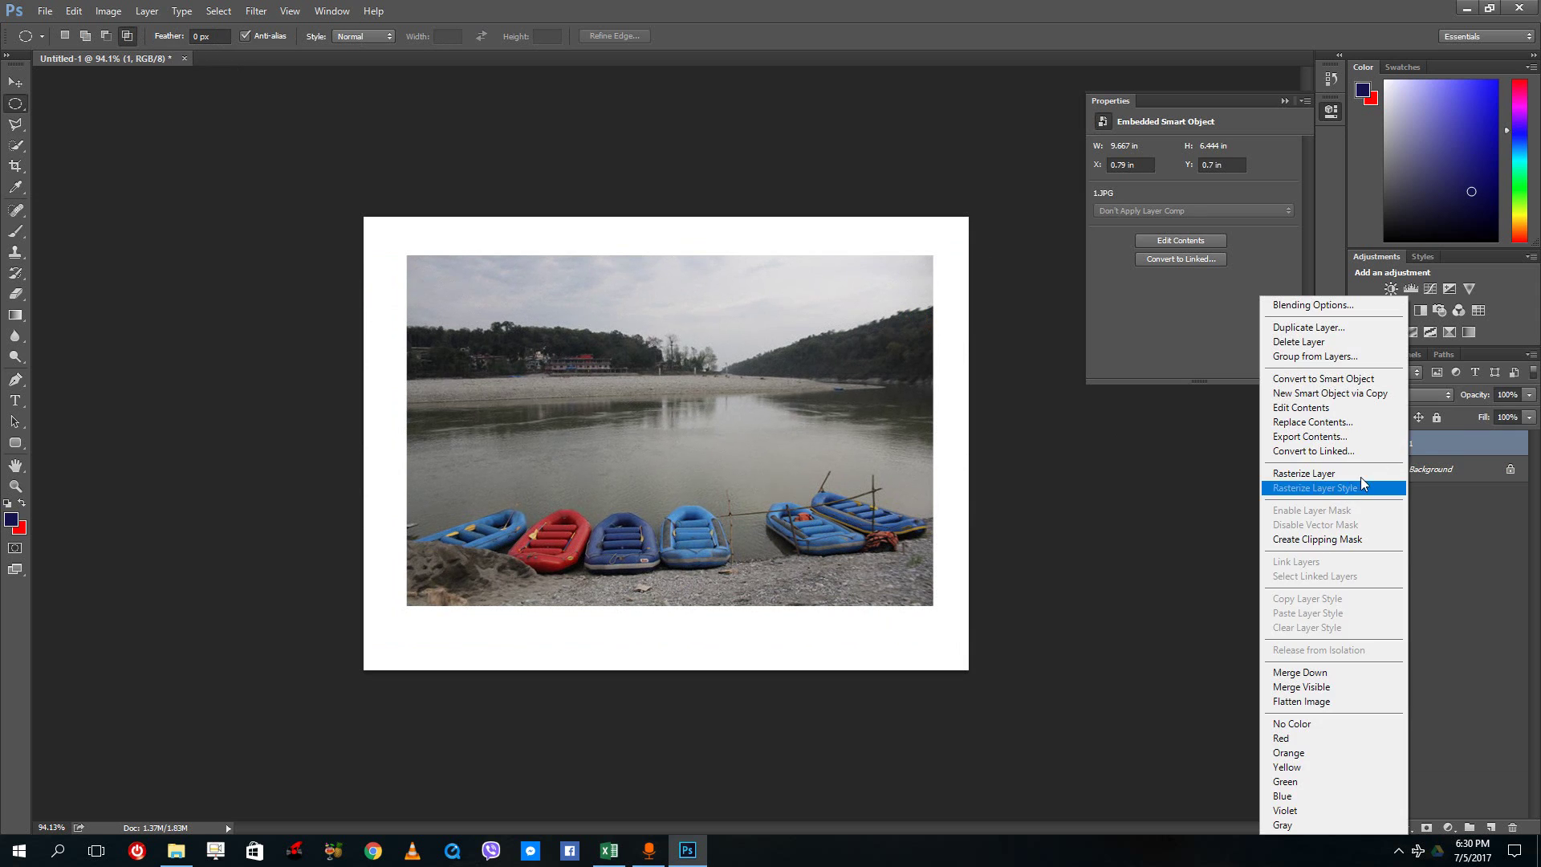
Step: Rasterize layer 1 and select the river's centre with two overlapping ellipses
left_click(1360, 482)
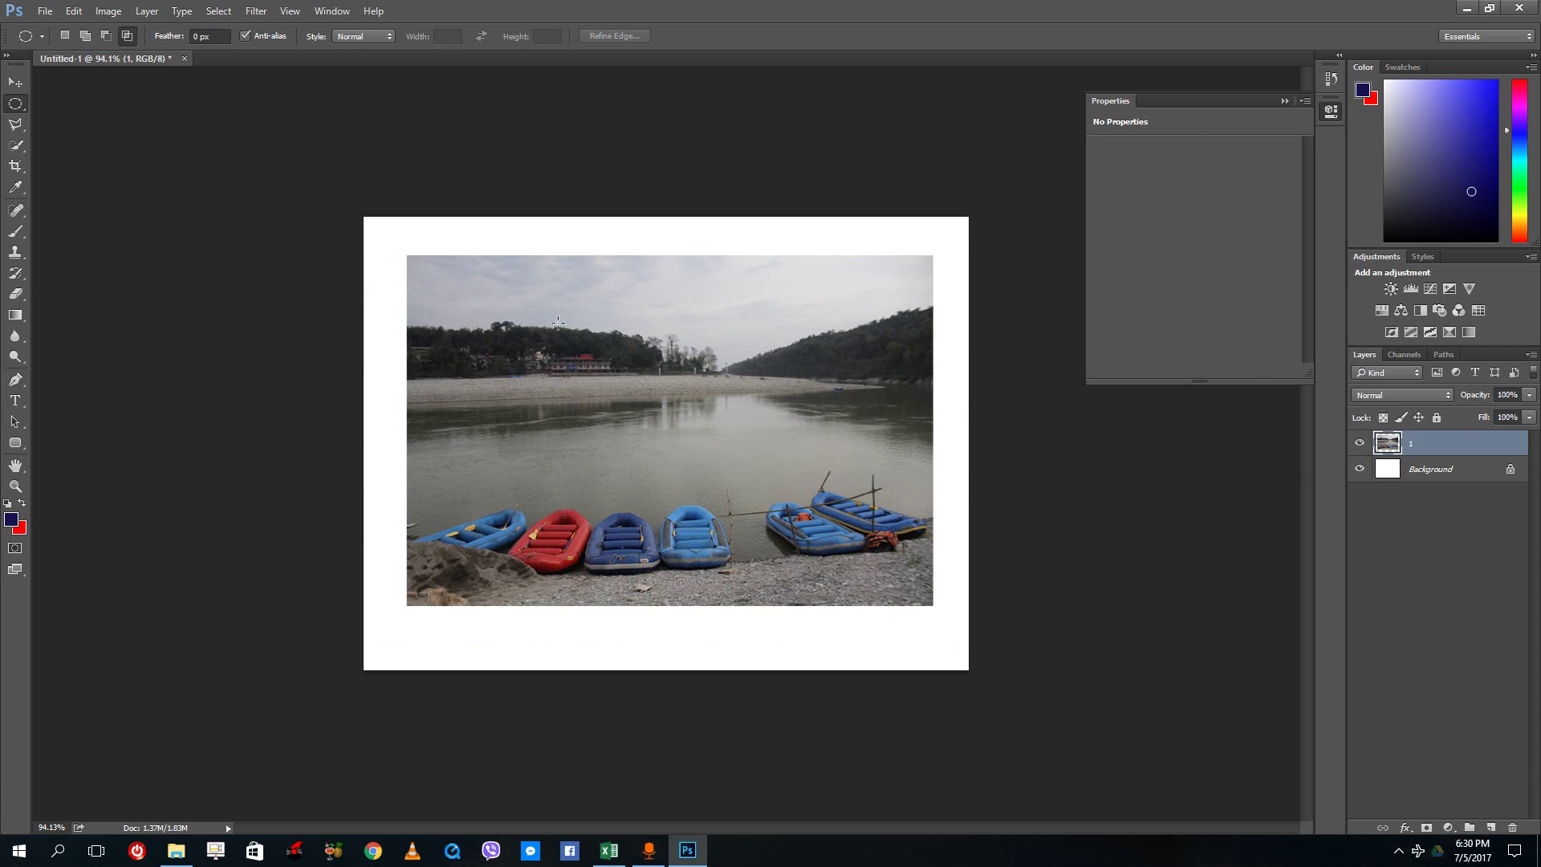
right_click(16, 106)
left_click_drag(558, 314, 781, 486)
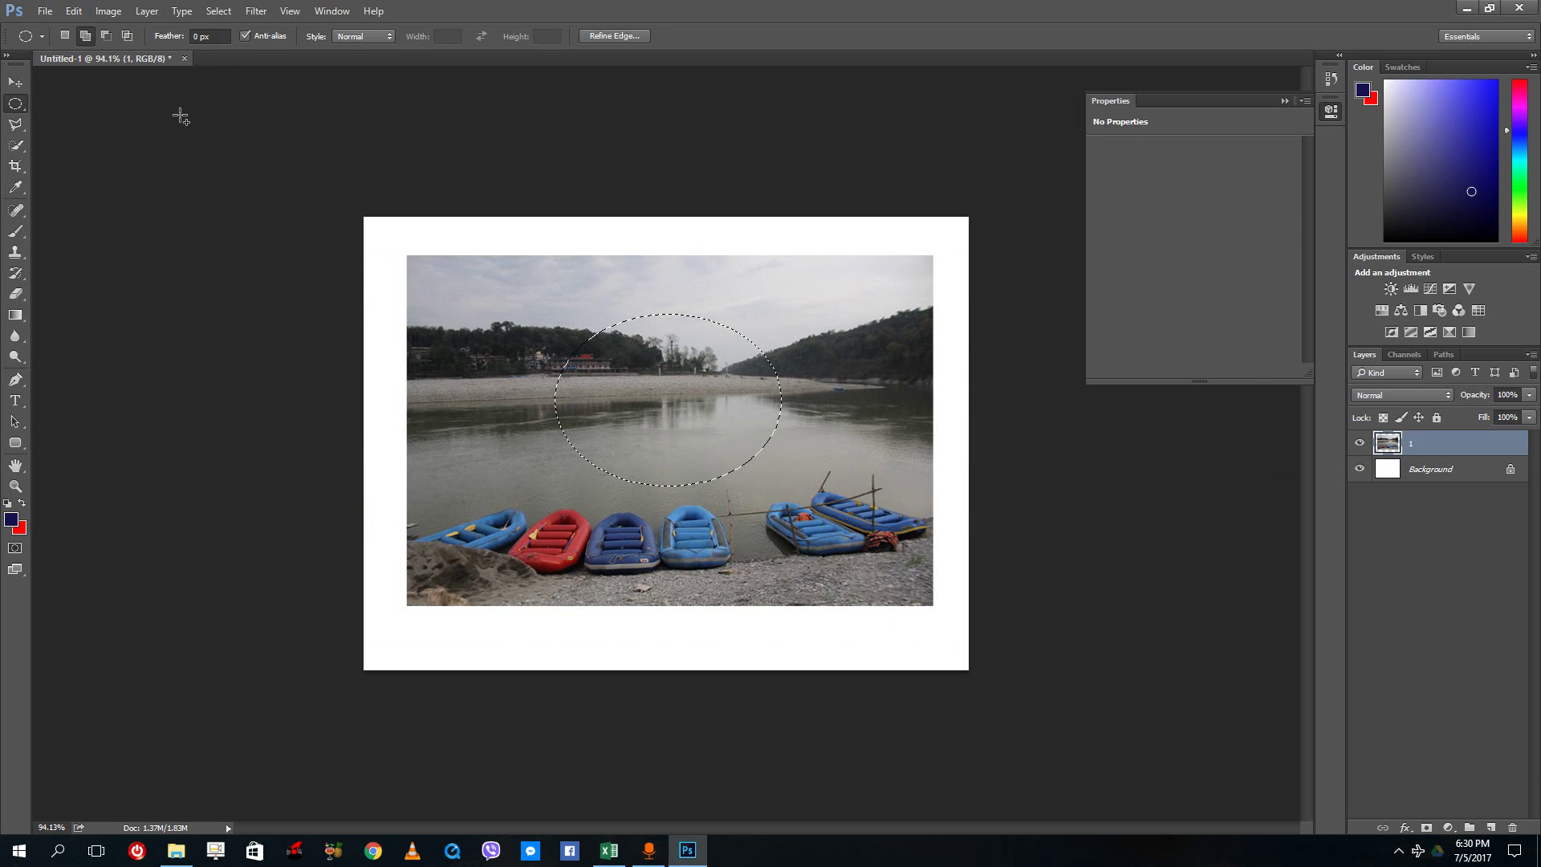
left_click_drag(520, 341, 830, 525)
Step: In Refine Edge, set Radius 13 px, Smooth 41, Feather 4.5 px, Contrast 56%, Shift Edge +53%
left_click(596, 35)
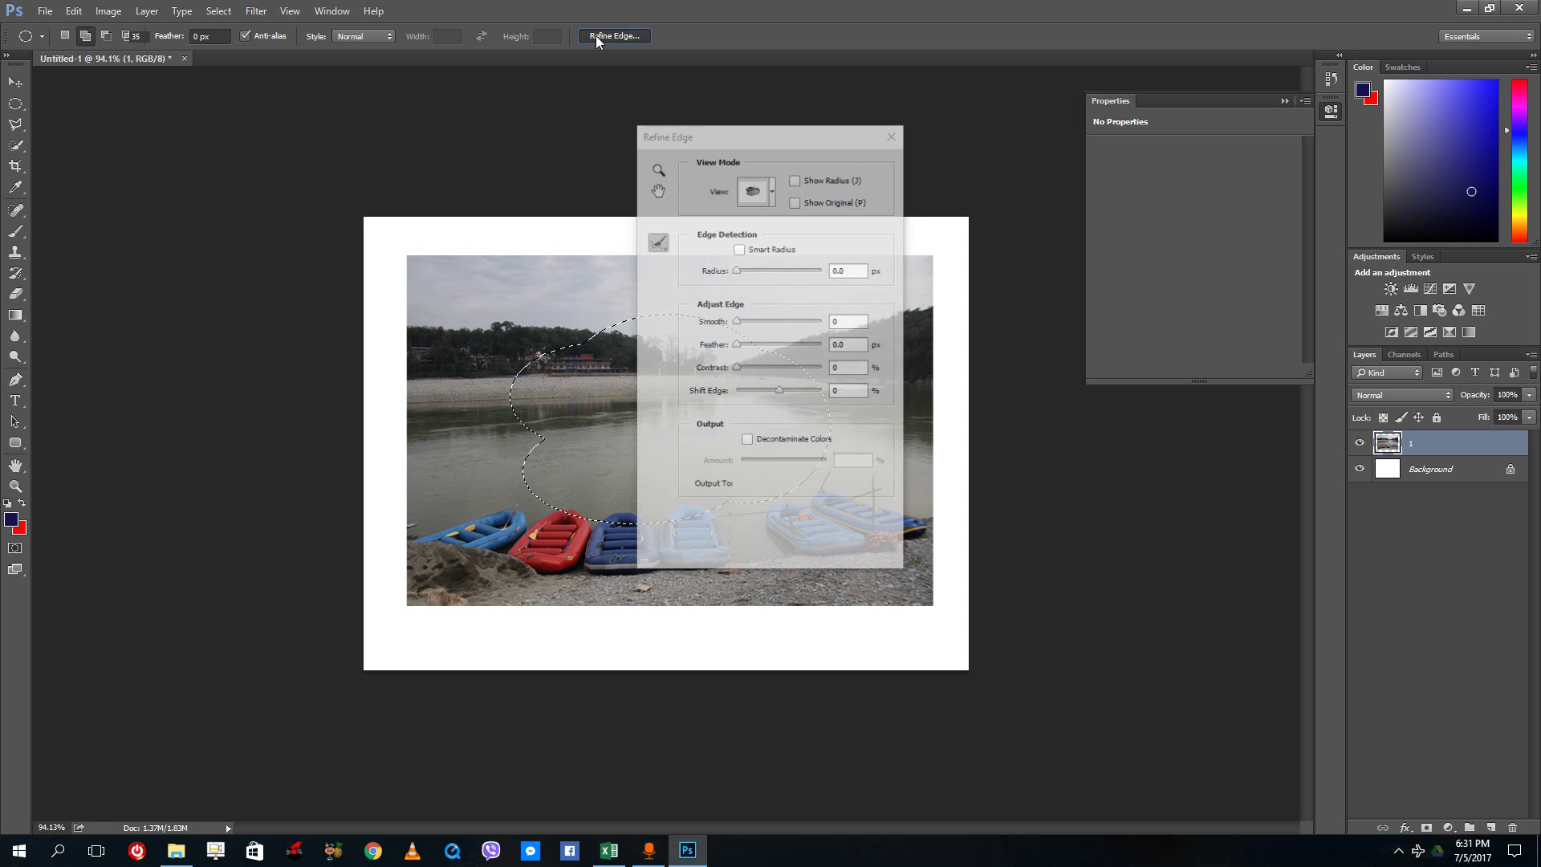
left_click_drag(706, 131, 1058, 210)
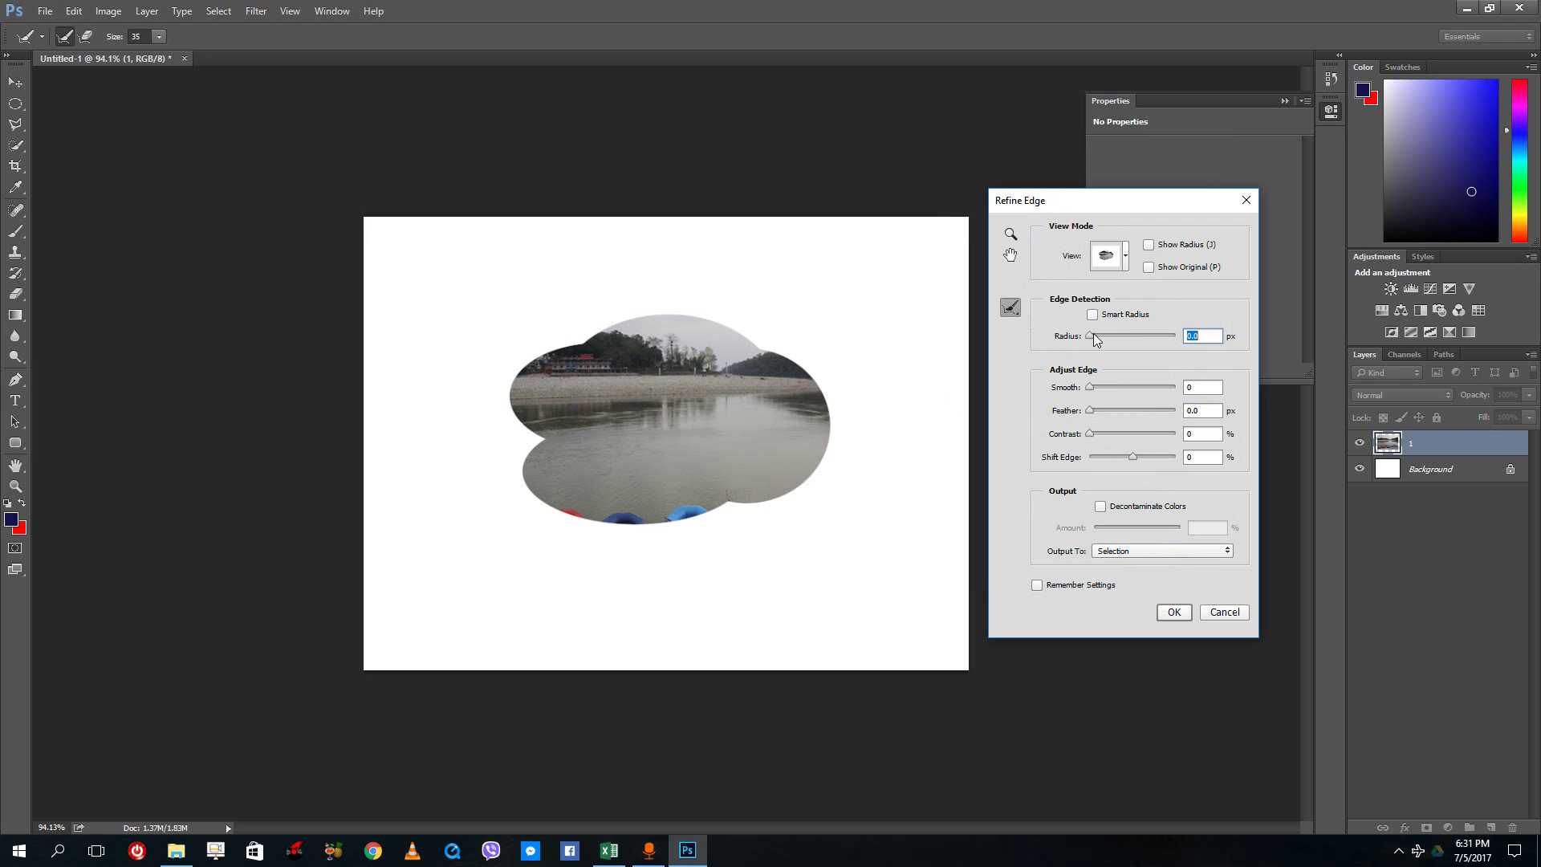
mouse_move(1117, 339)
left_mouse_down()
mouse_move(1187, 341)
mouse_move(1125, 335)
left_mouse_up()
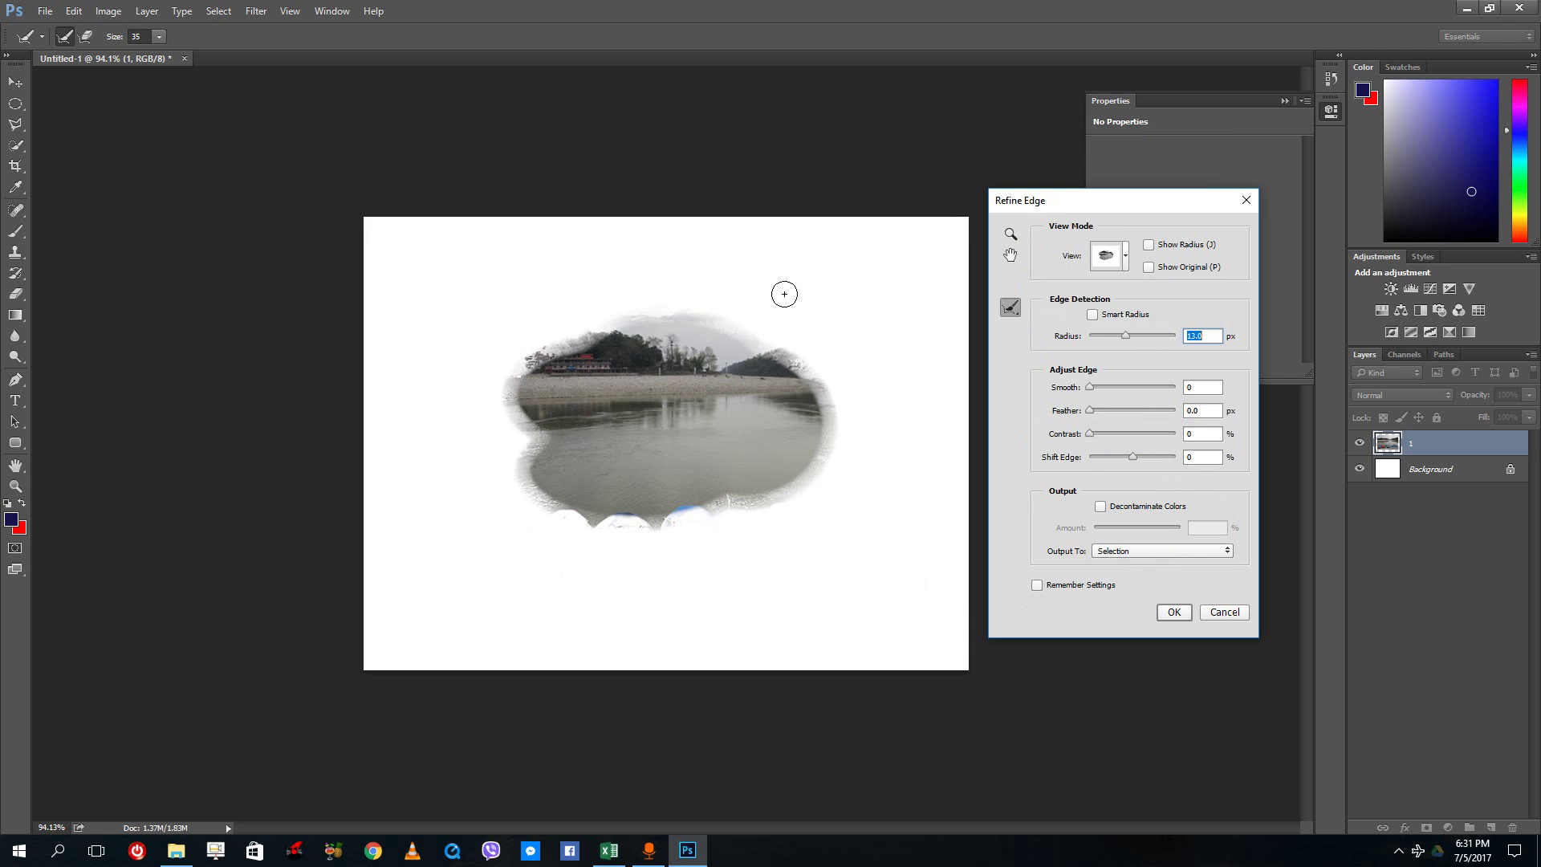
left_click_drag(1090, 389, 1096, 390)
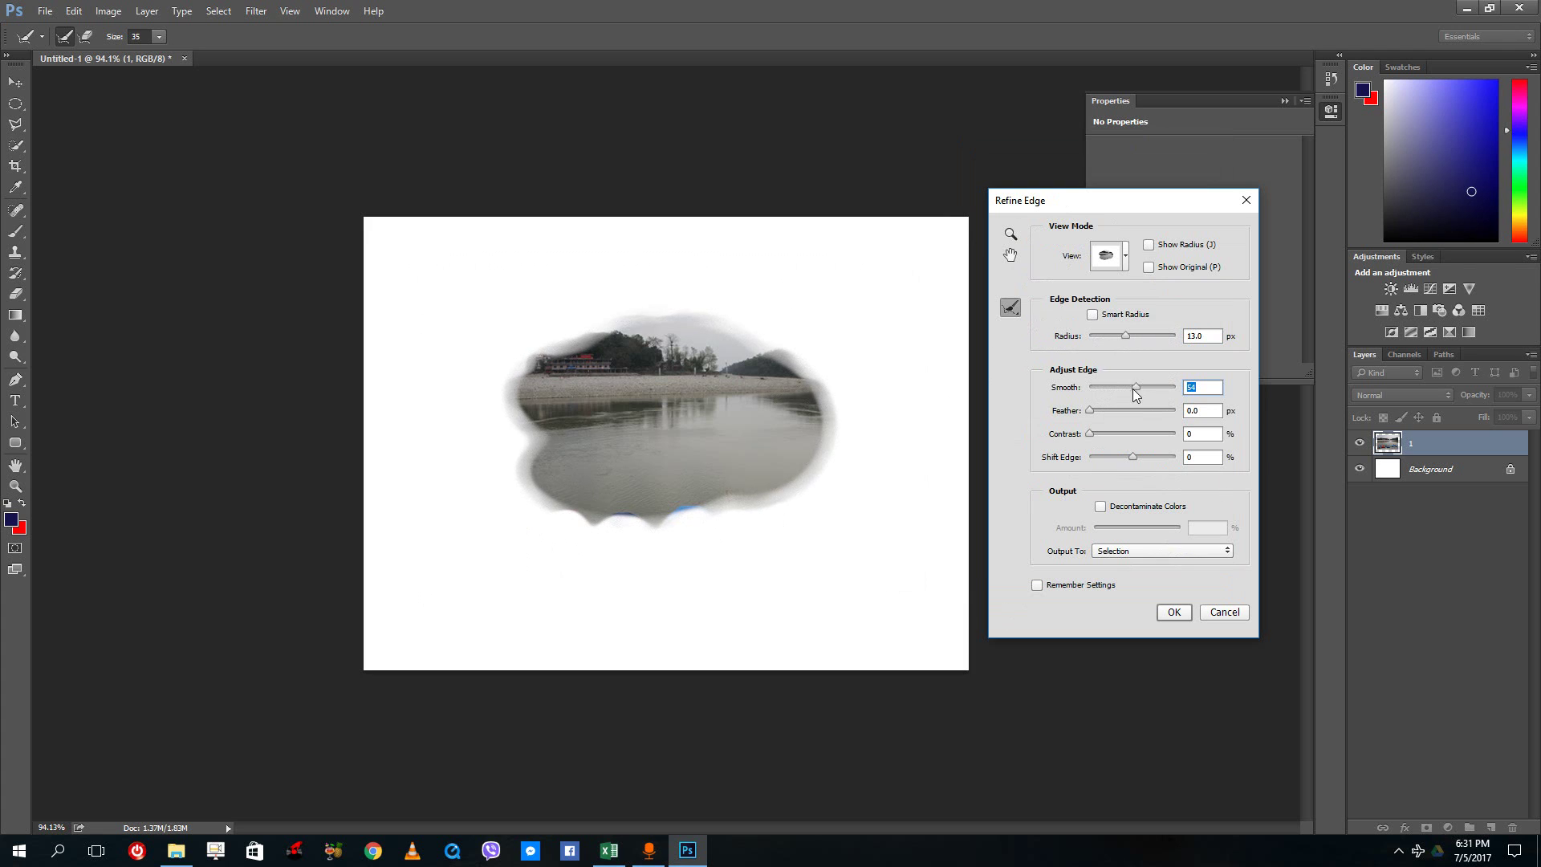
left_click_drag(1135, 388, 1088, 388)
left_click_drag(1104, 412, 1234, 448)
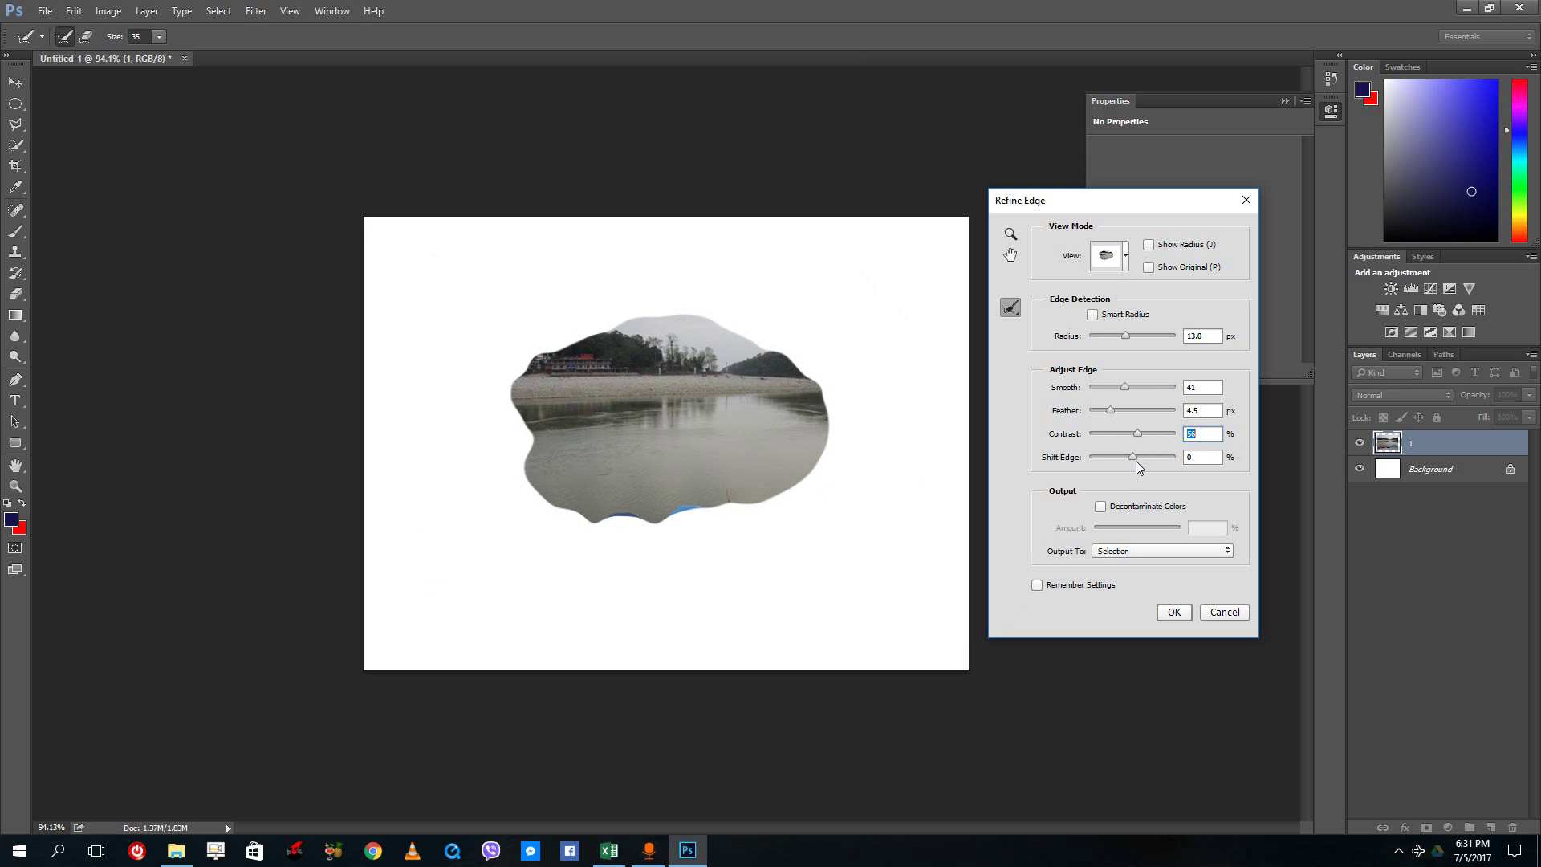
mouse_move(1134, 464)
left_mouse_down()
mouse_move(1160, 464)
mouse_move(1108, 466)
mouse_move(1154, 458)
left_mouse_up()
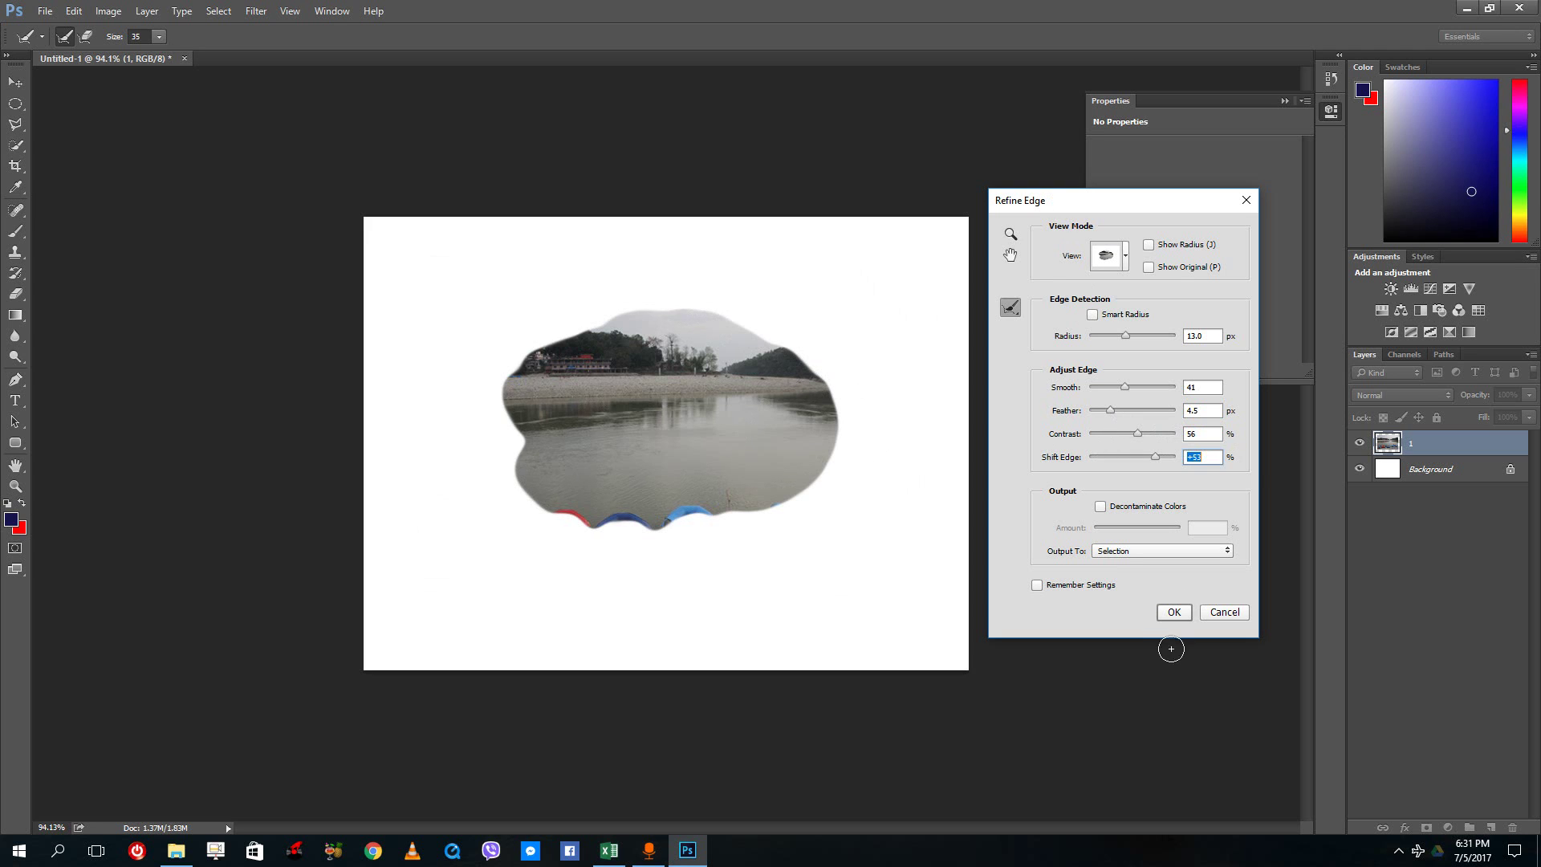
left_click(1117, 552)
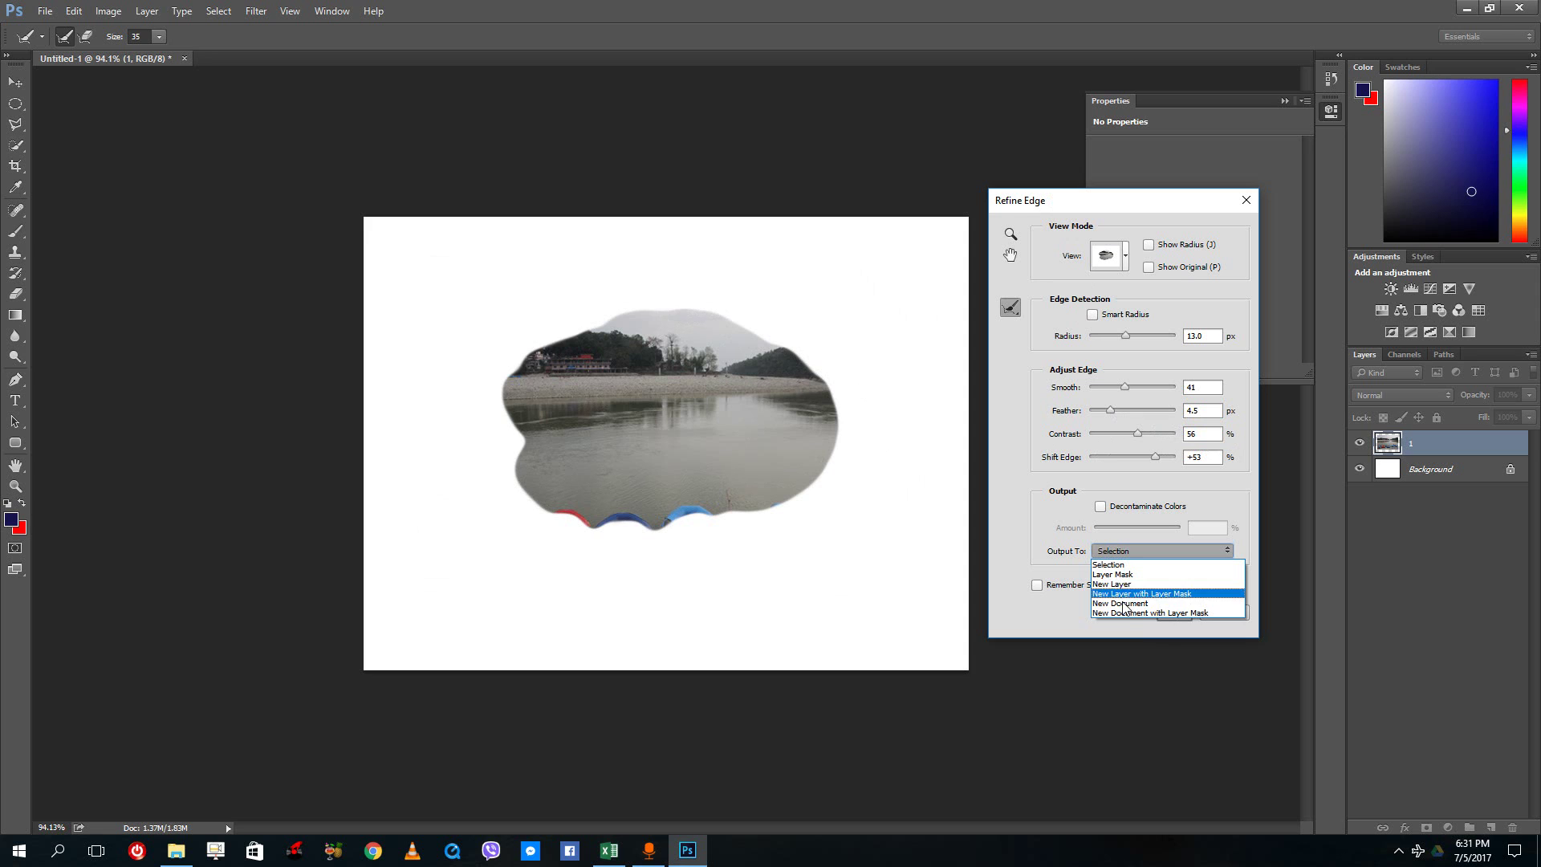
Step: Output the refined selection to a new '1 copy' layer and toggle layer visibility to compare
left_click(1121, 585)
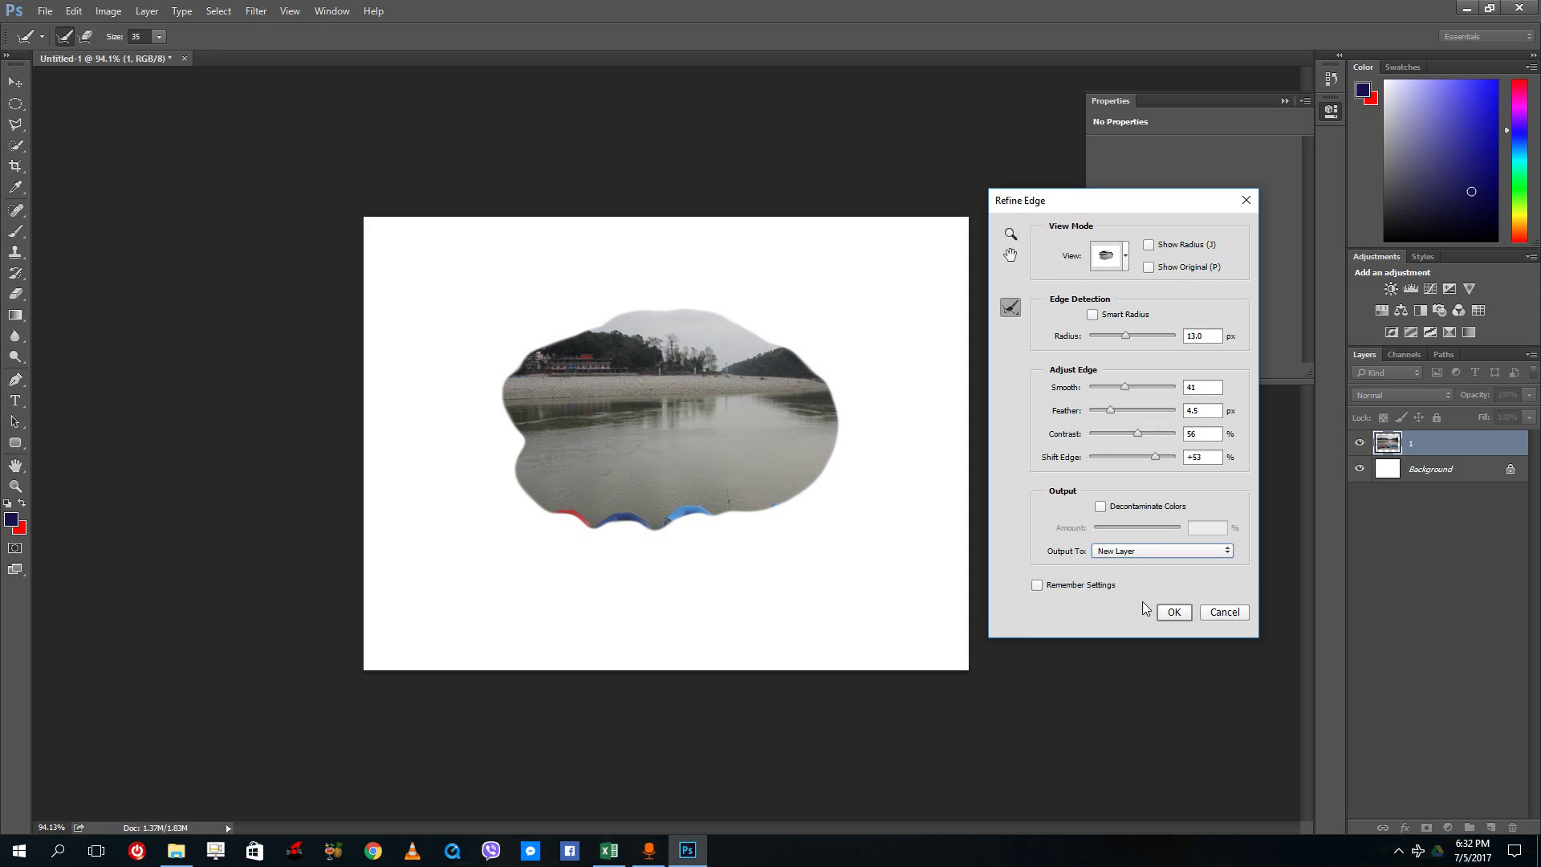
left_click(1166, 613)
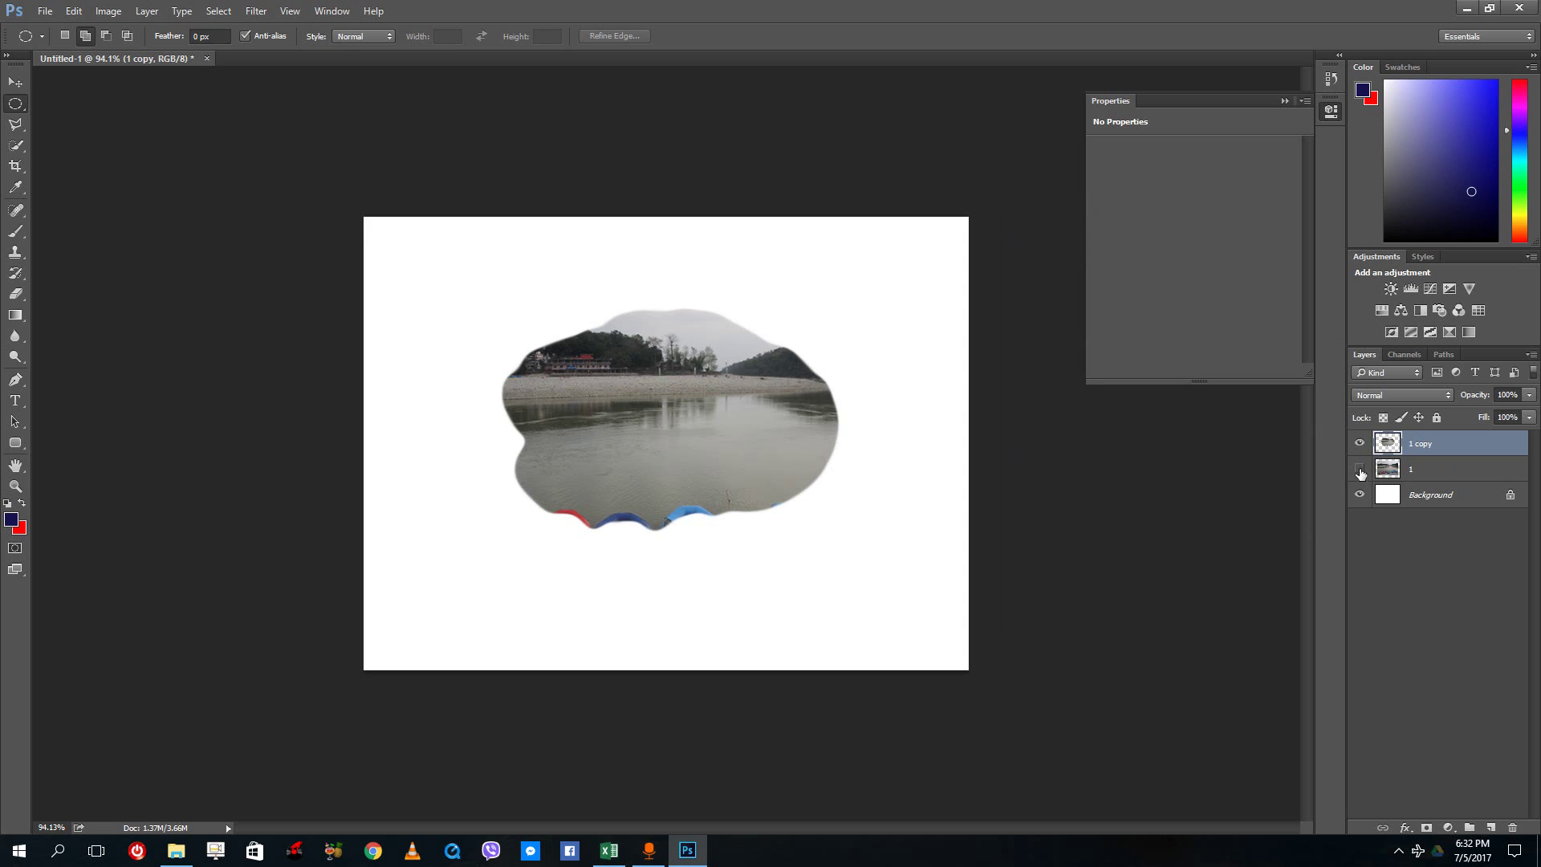
left_click(1399, 475)
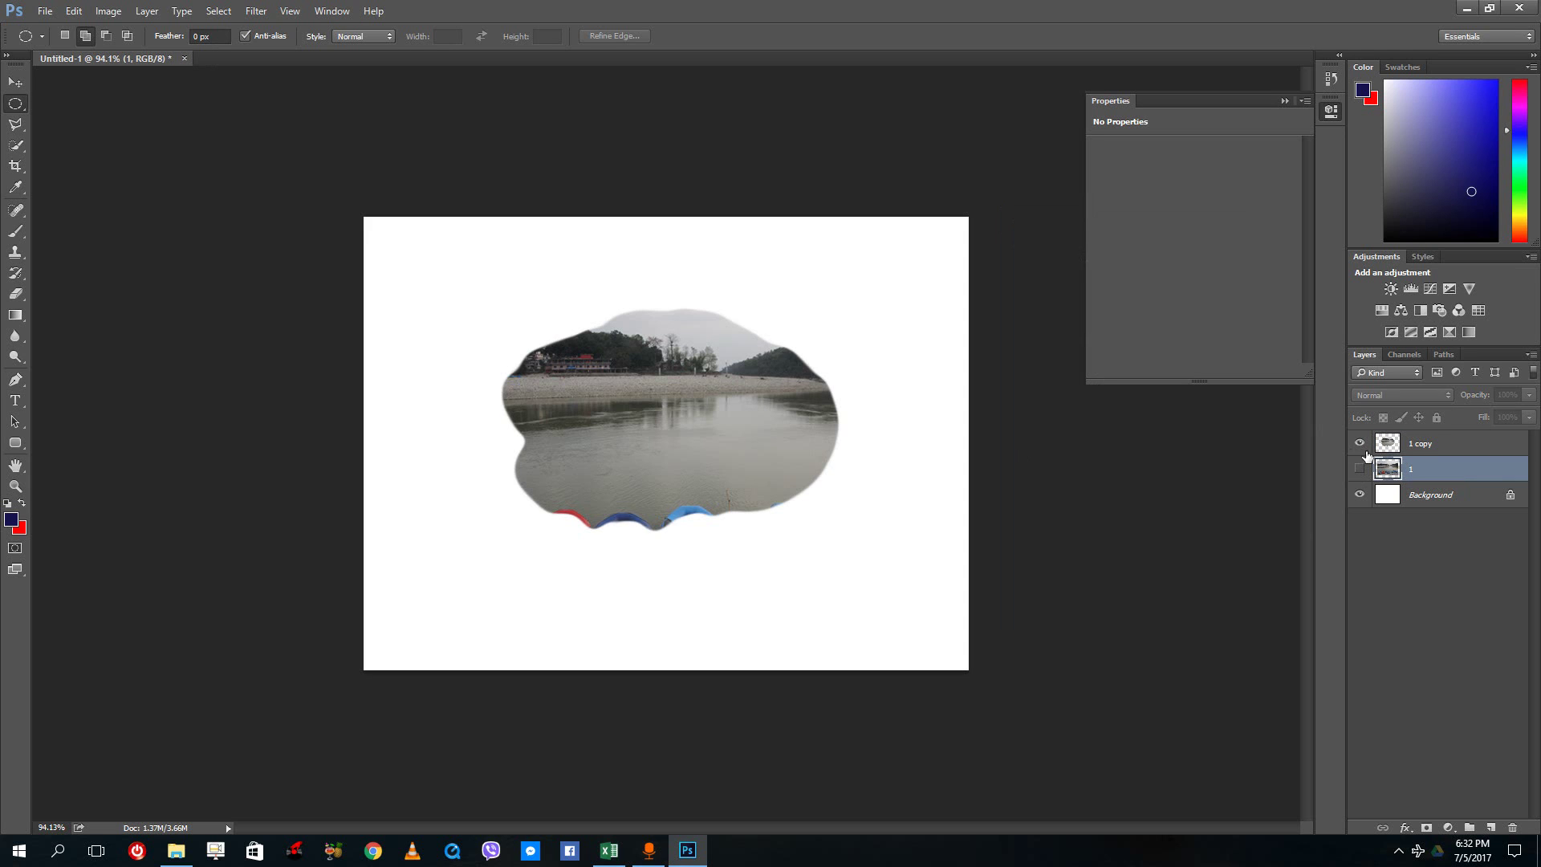
left_click(1359, 447)
left_click(1359, 468)
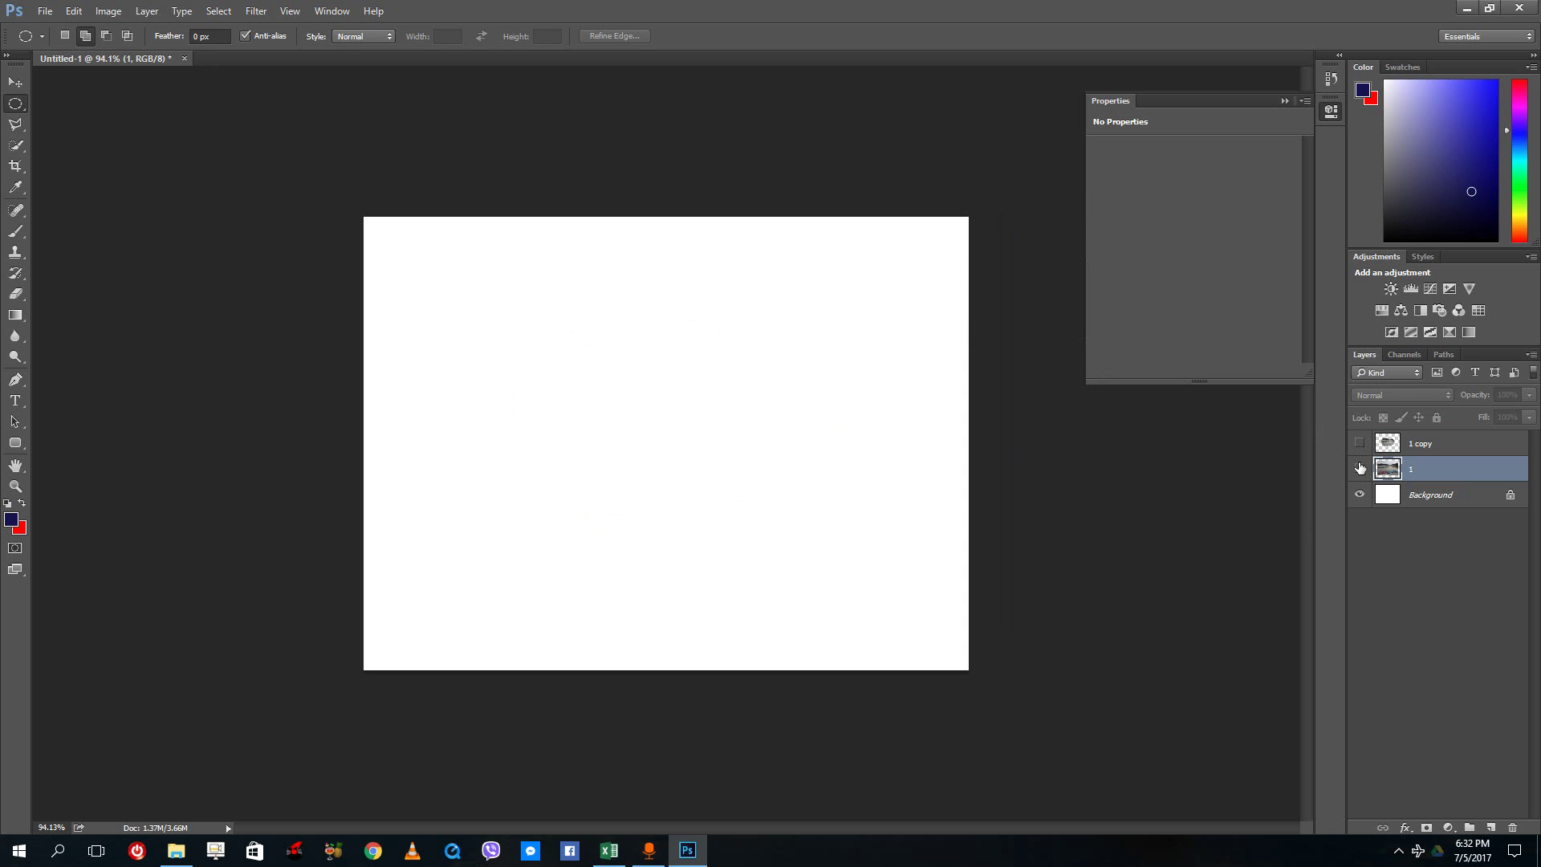
left_click(1360, 472)
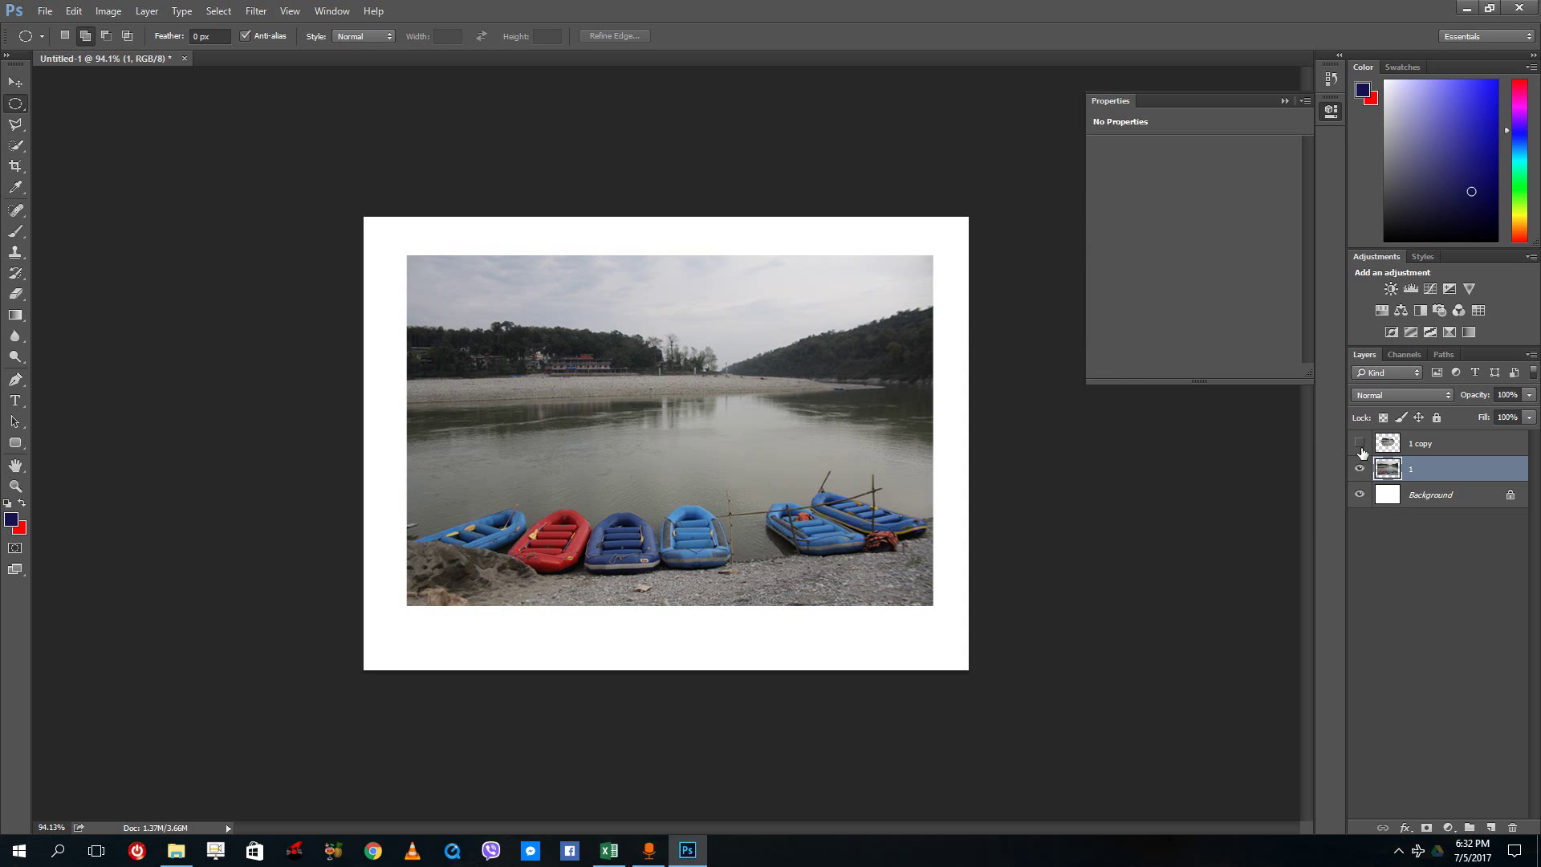
left_click(1359, 469)
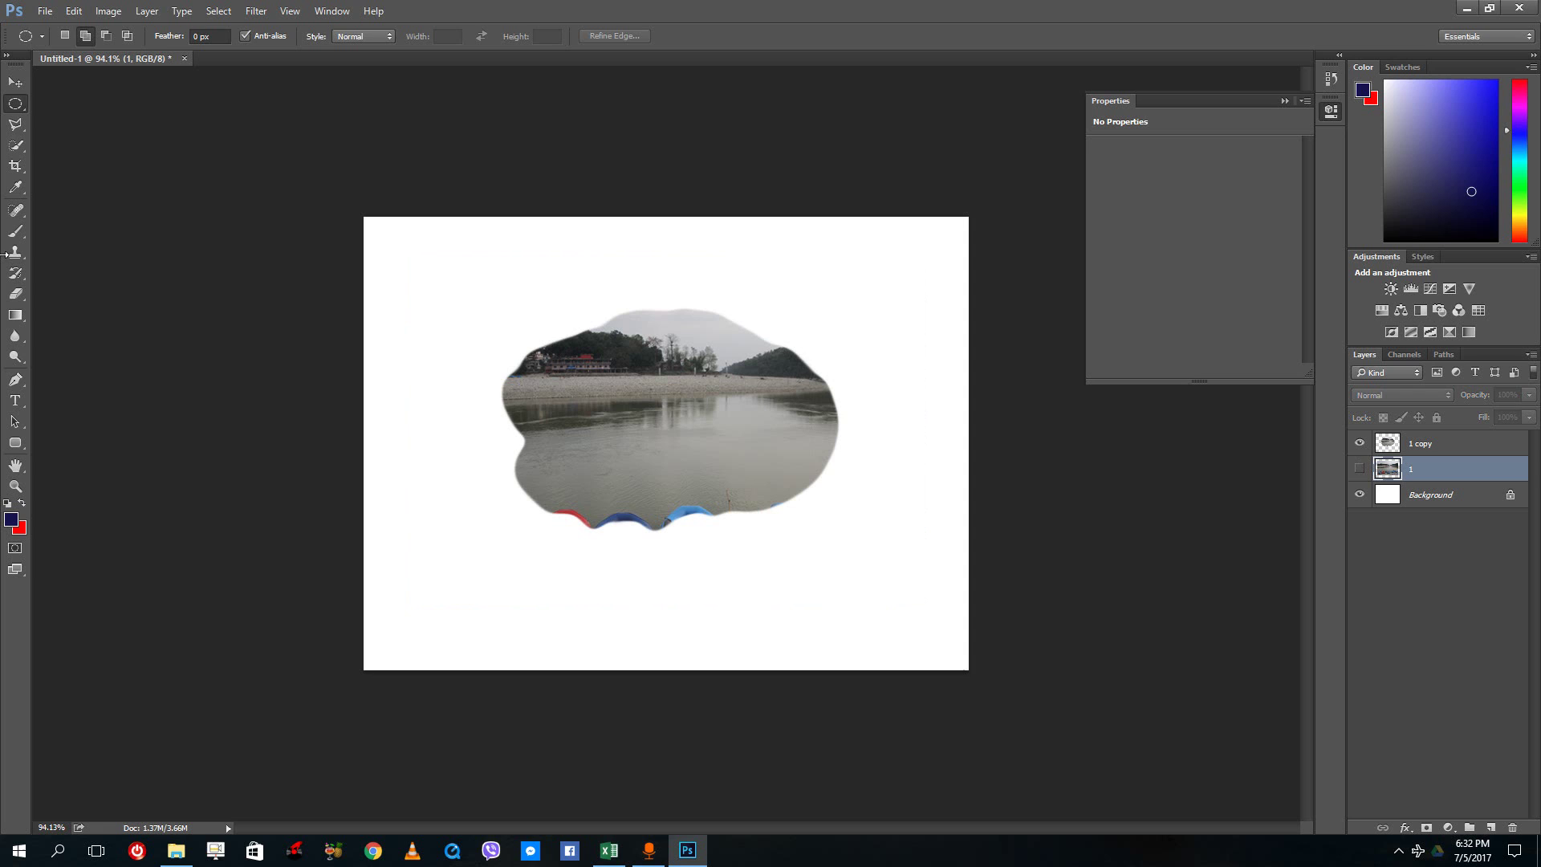
Step: Shift layer 1's content on the canvas with the Move tool
left_click(15, 82)
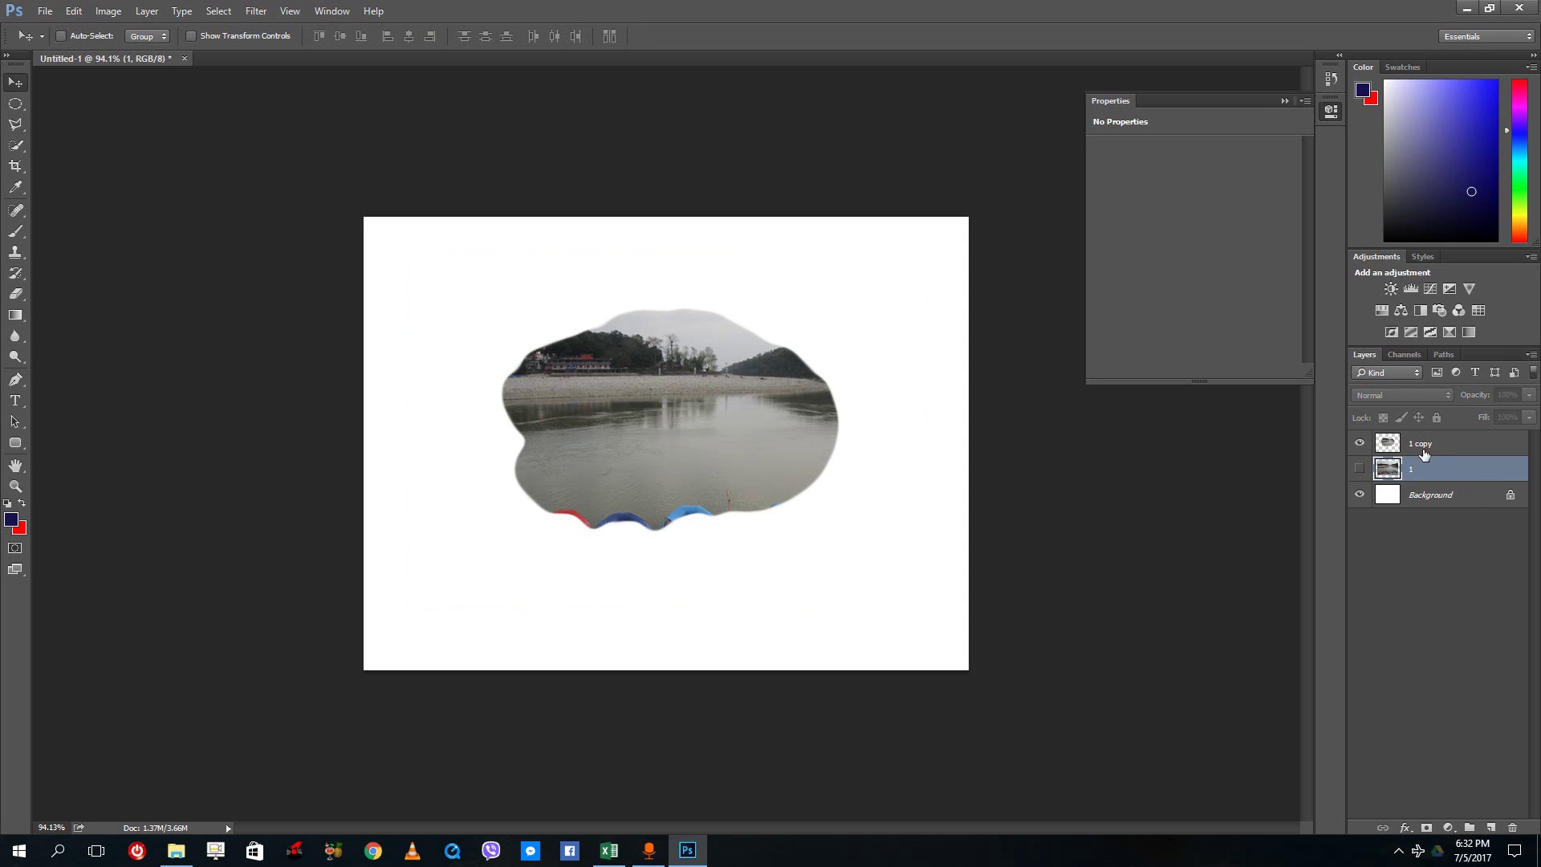
left_click(1424, 446)
left_click(1417, 472)
left_click_drag(723, 407, 760, 441)
left_click(1424, 443)
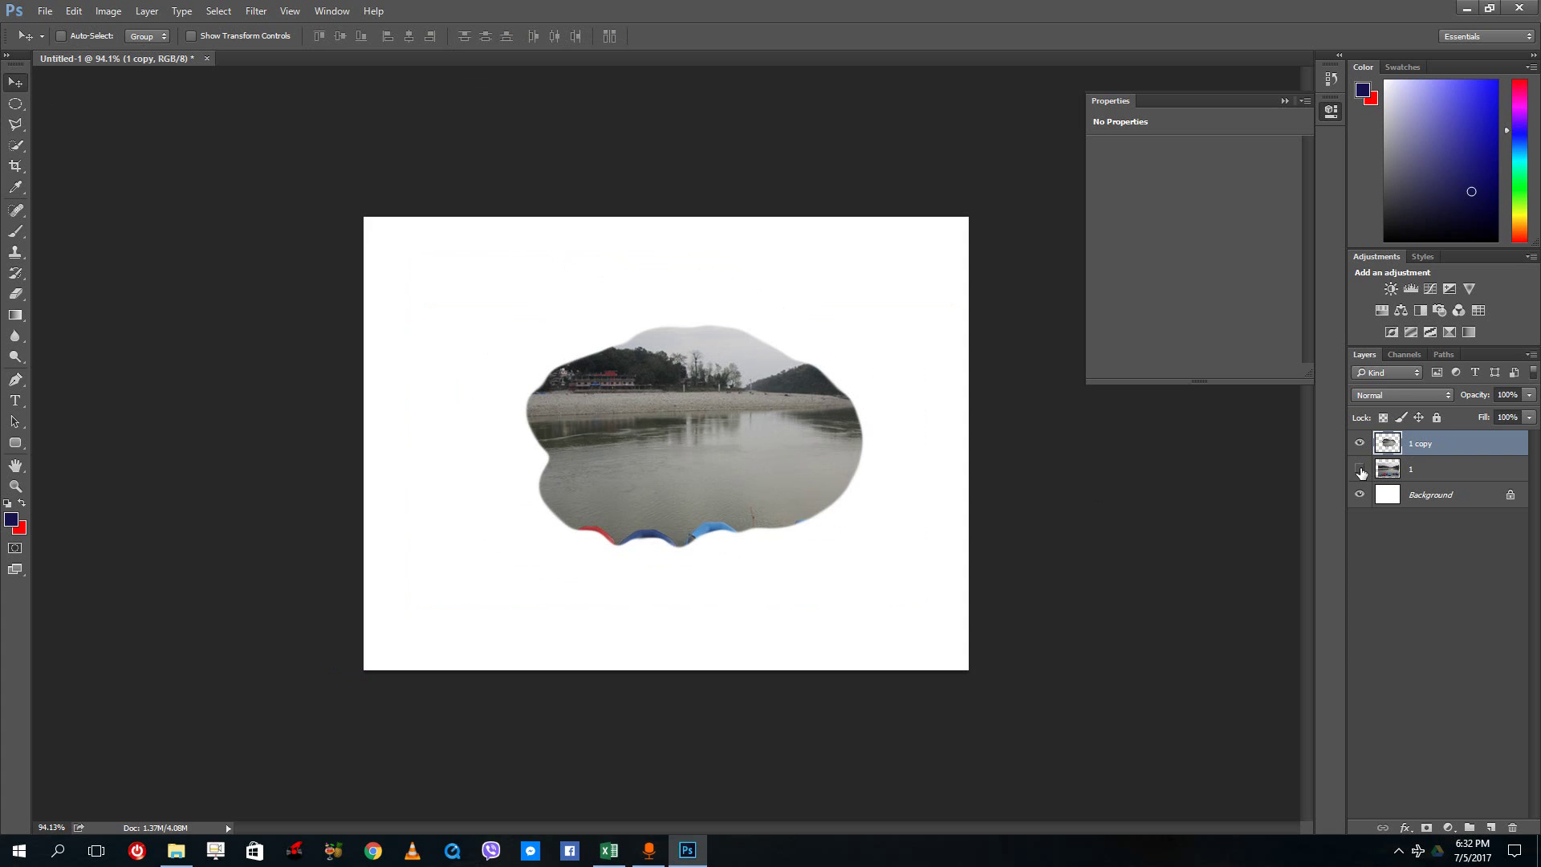
Step: Show layer 1, hide the cloud-shaped 1 copy, and shift the river photo up and left
left_click(1360, 470)
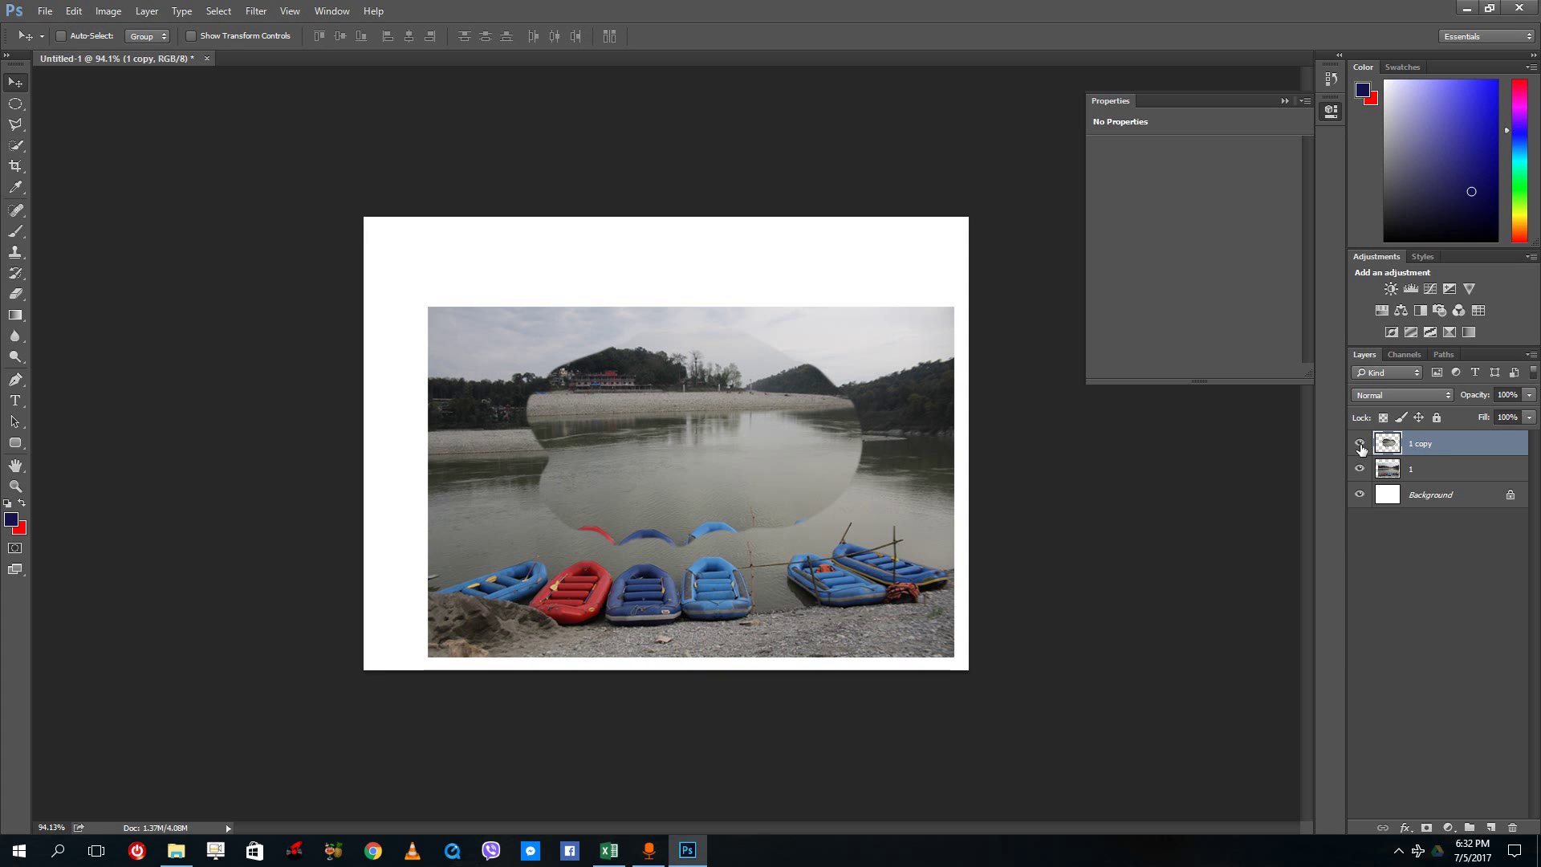
left_click(1359, 444)
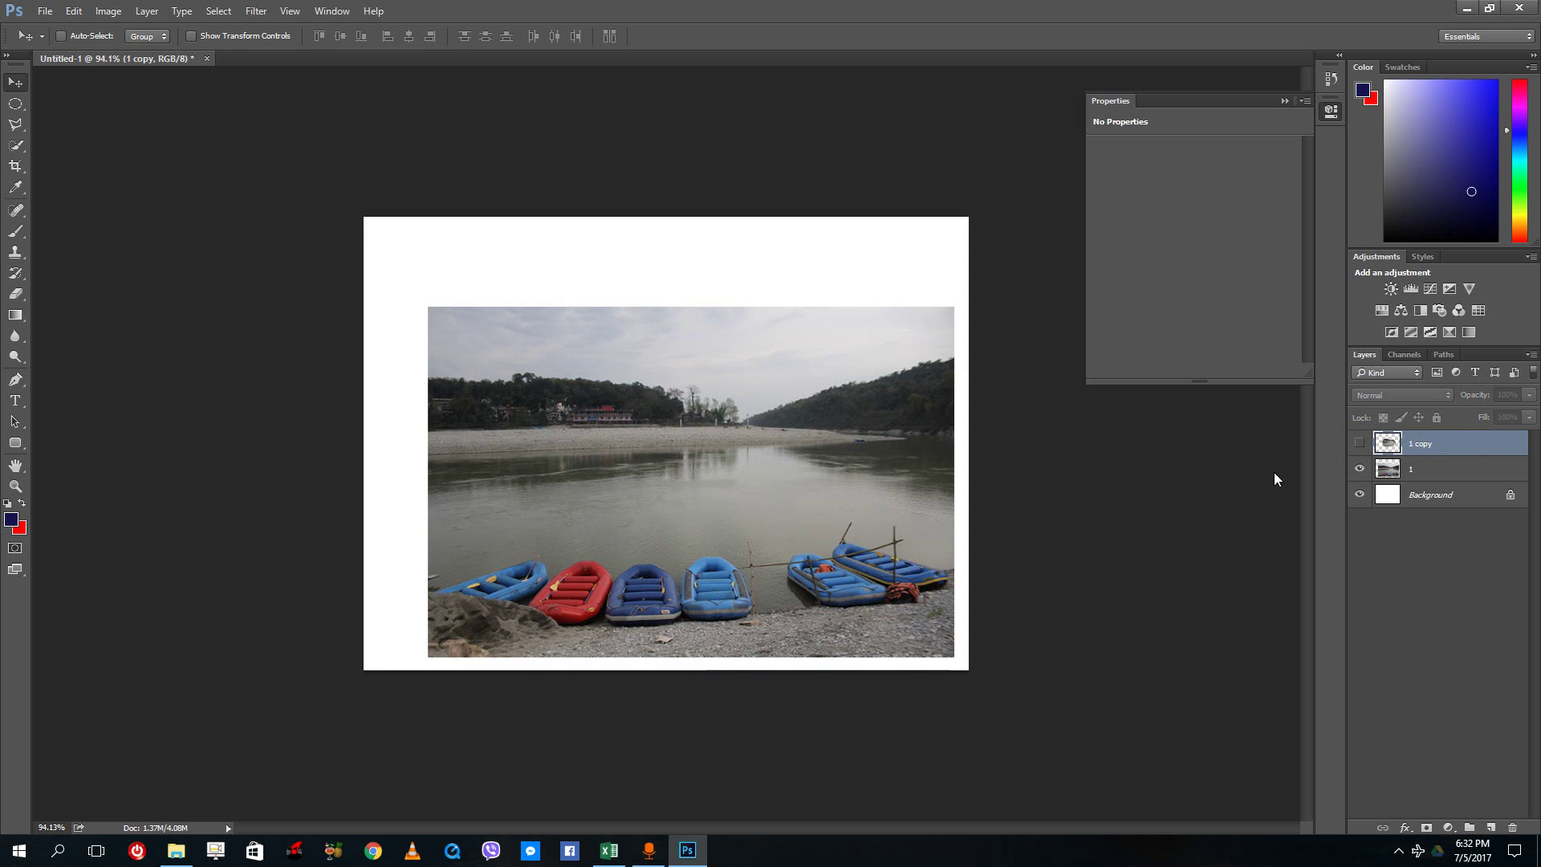
left_click(1437, 468)
mouse_move(481, 376)
left_mouse_down()
mouse_move(440, 335)
mouse_move(706, 507)
left_mouse_up()
key("m")
Step: Apply Refine Edge to the circle selection, keeping the output as a Selection
left_click(615, 36)
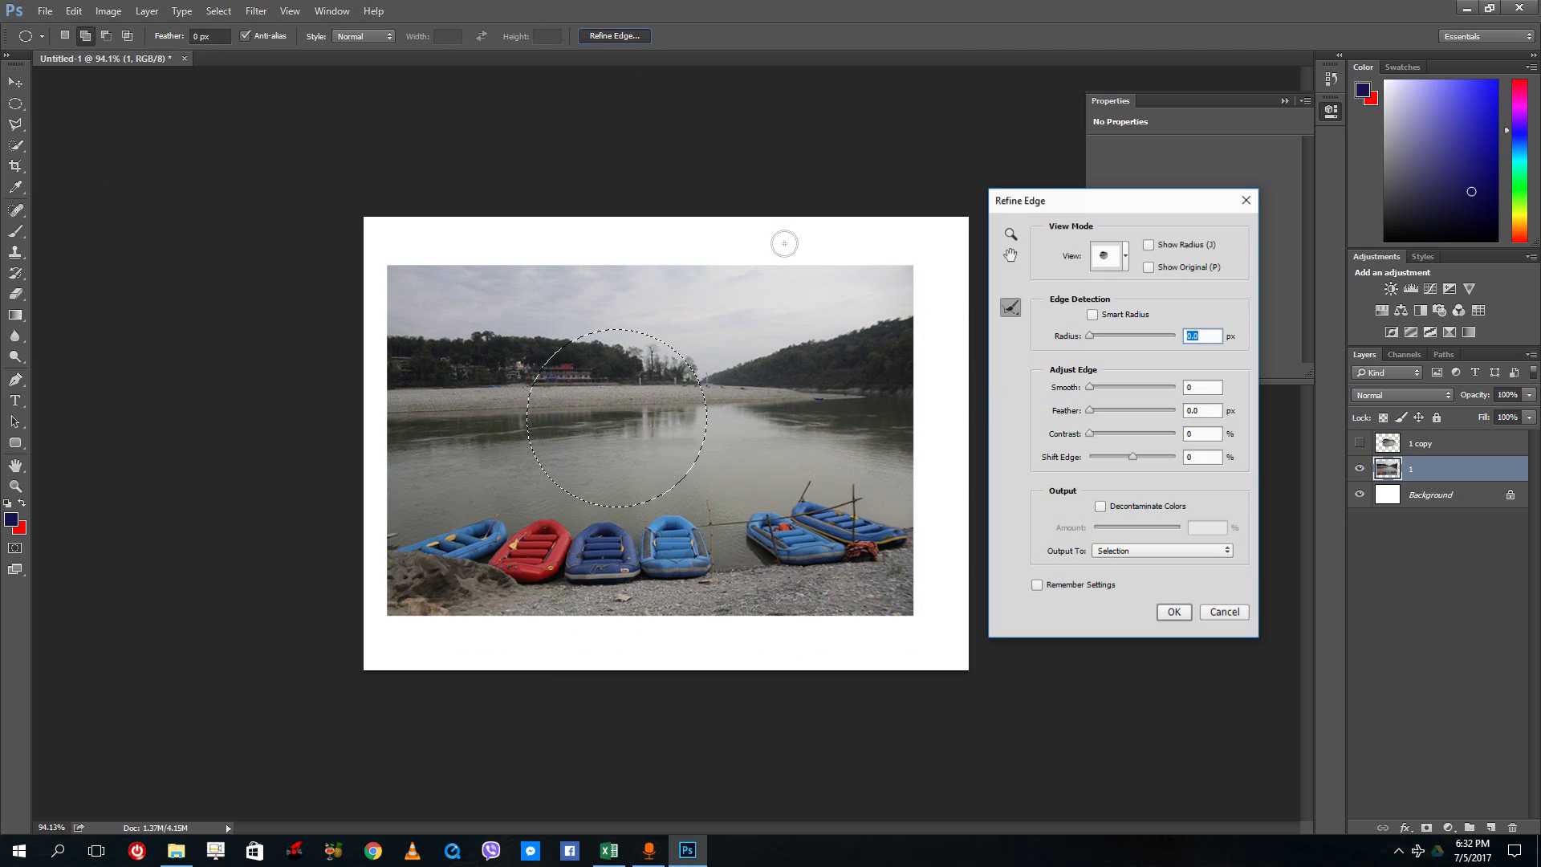
left_click(1134, 550)
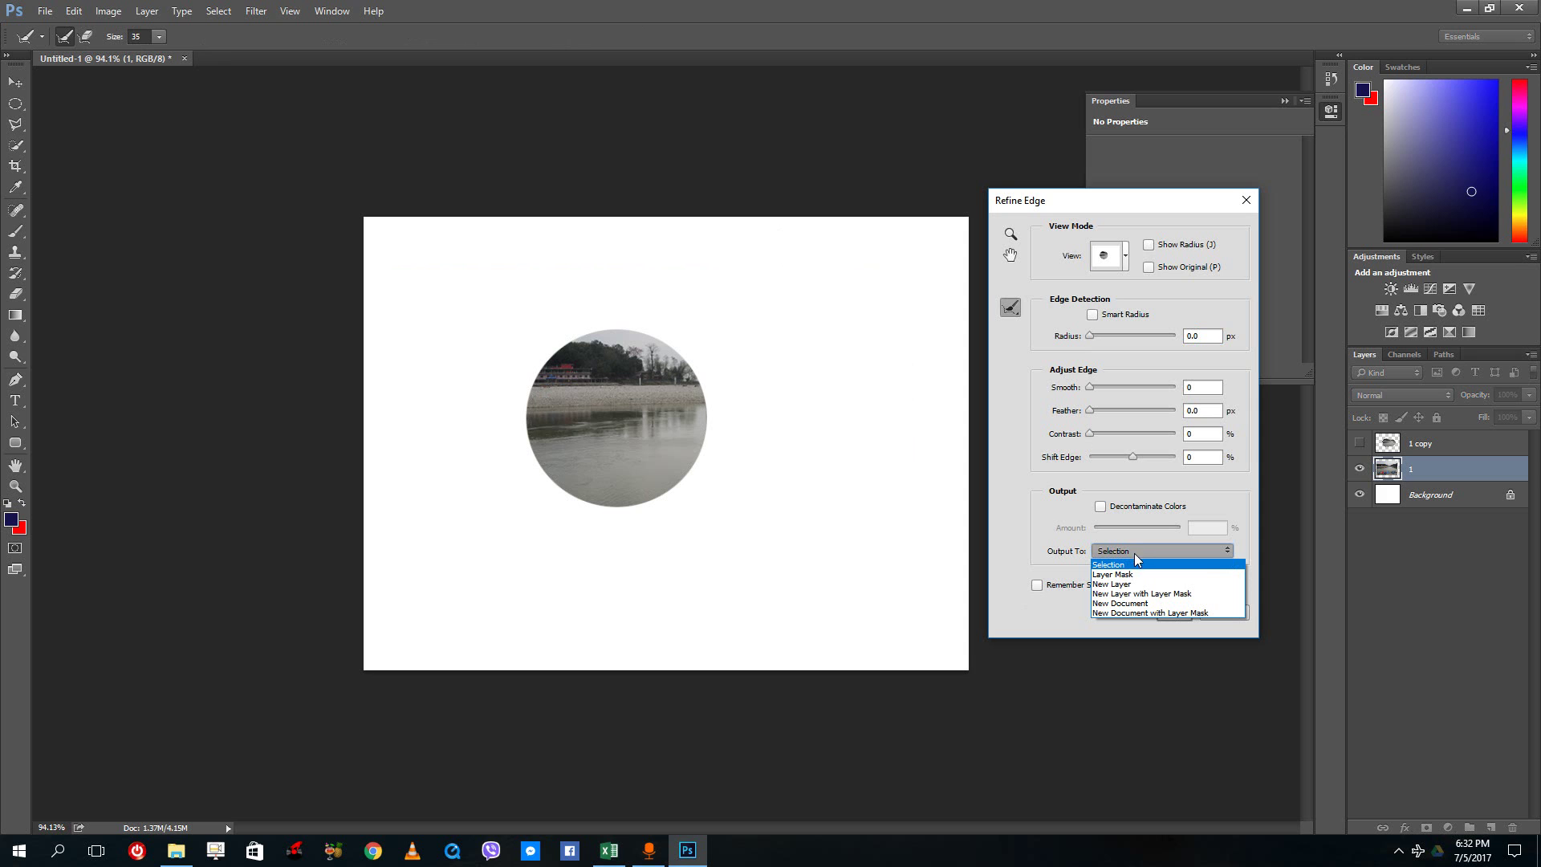
left_click(1134, 564)
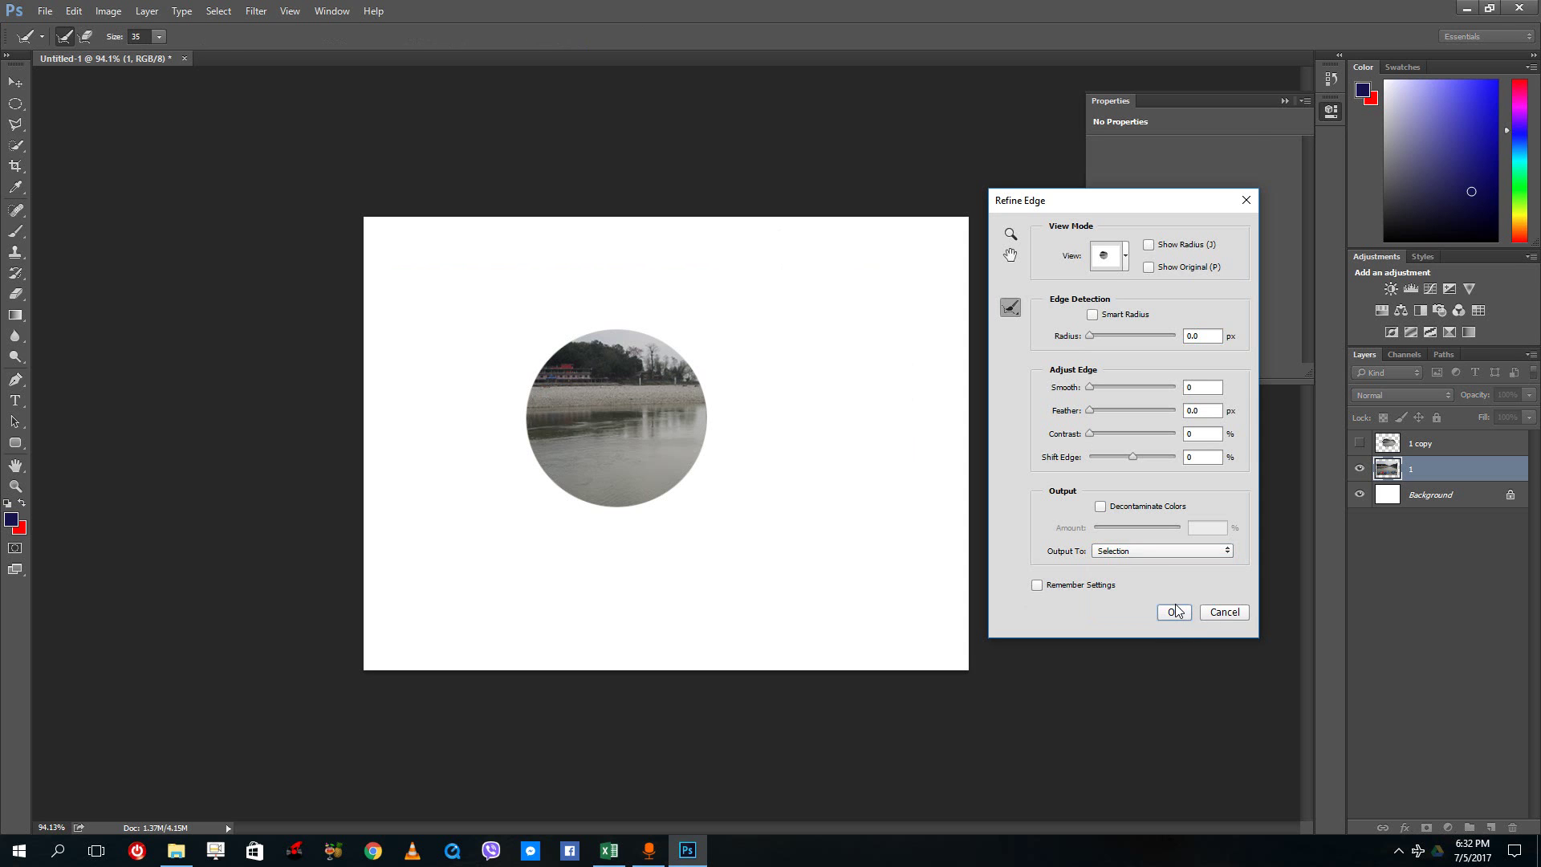
left_click(1174, 612)
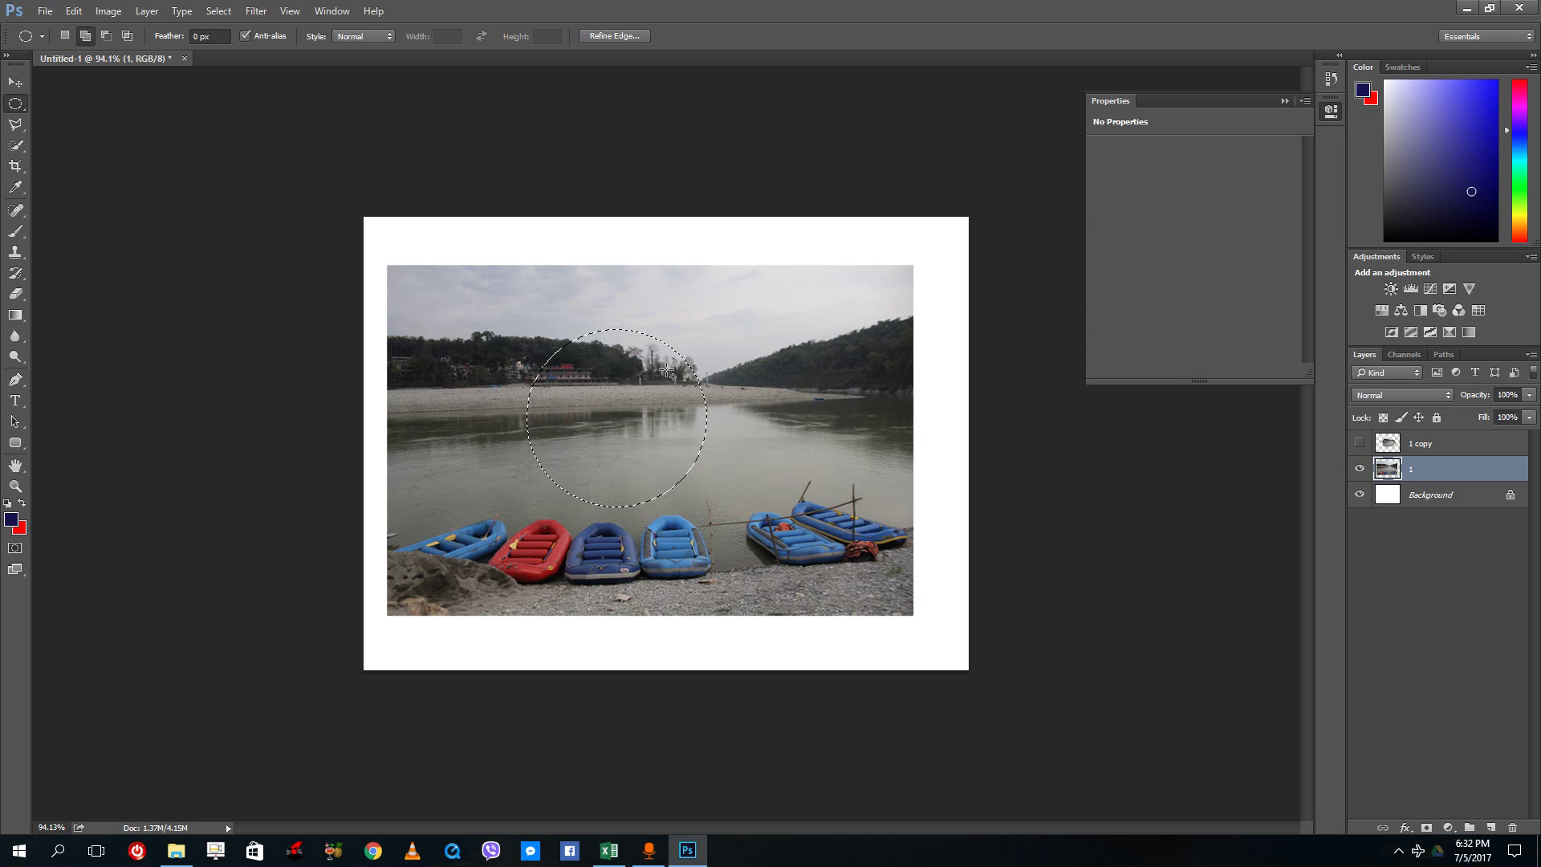
Step: Add an overlapping ellipse toward the far hills and feather the combined selection to 9.7 px
left_click_drag(653, 407, 812, 309)
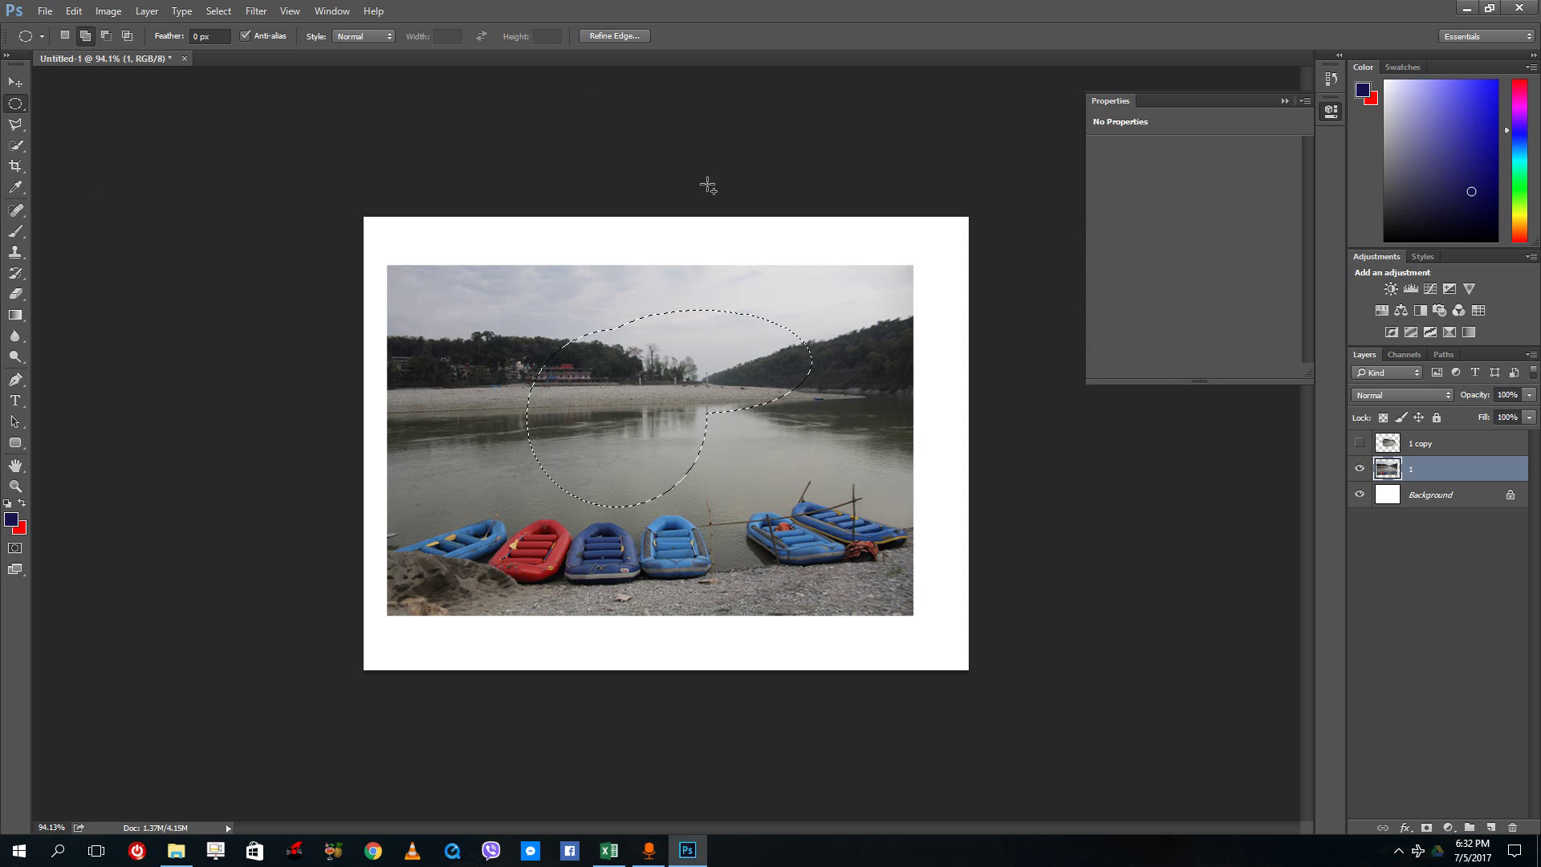
left_click(596, 37)
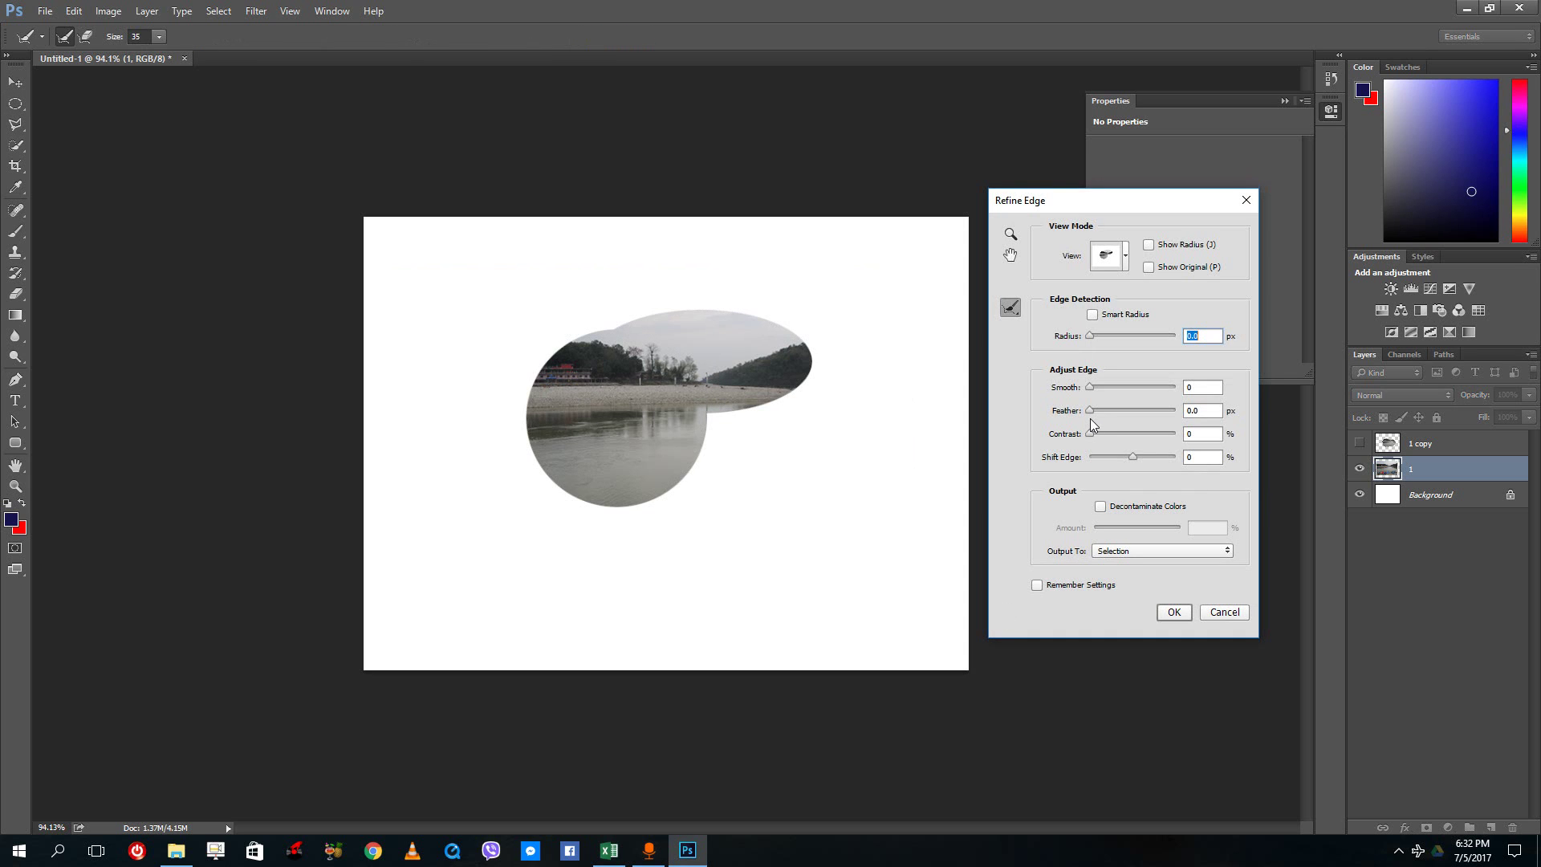
mouse_move(1146, 411)
left_mouse_down()
mouse_move(1175, 410)
mouse_move(1134, 408)
mouse_move(1129, 428)
left_mouse_up()
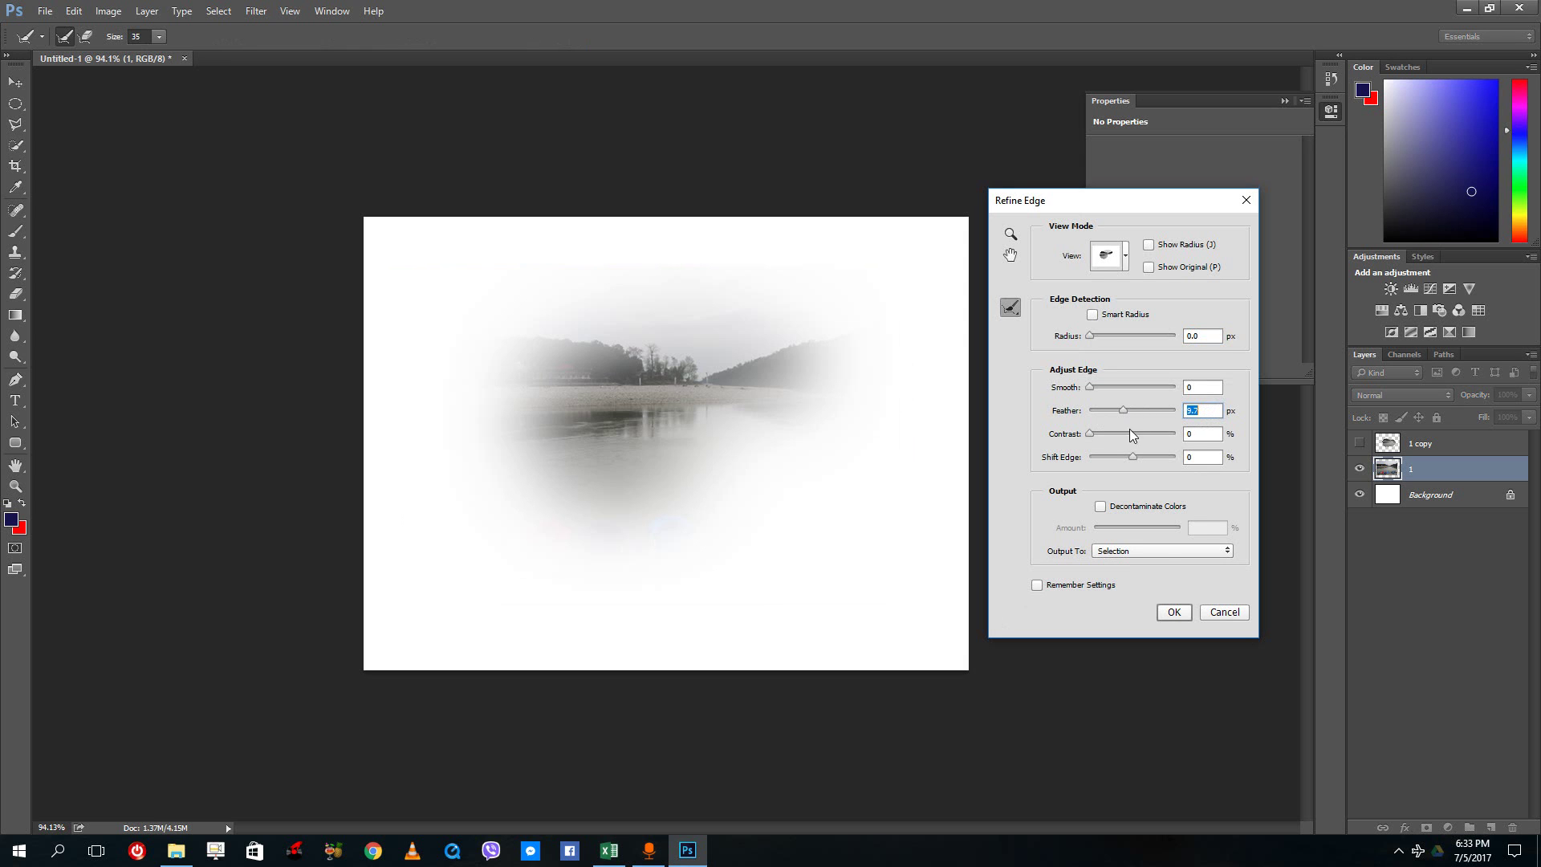
left_click(1173, 612)
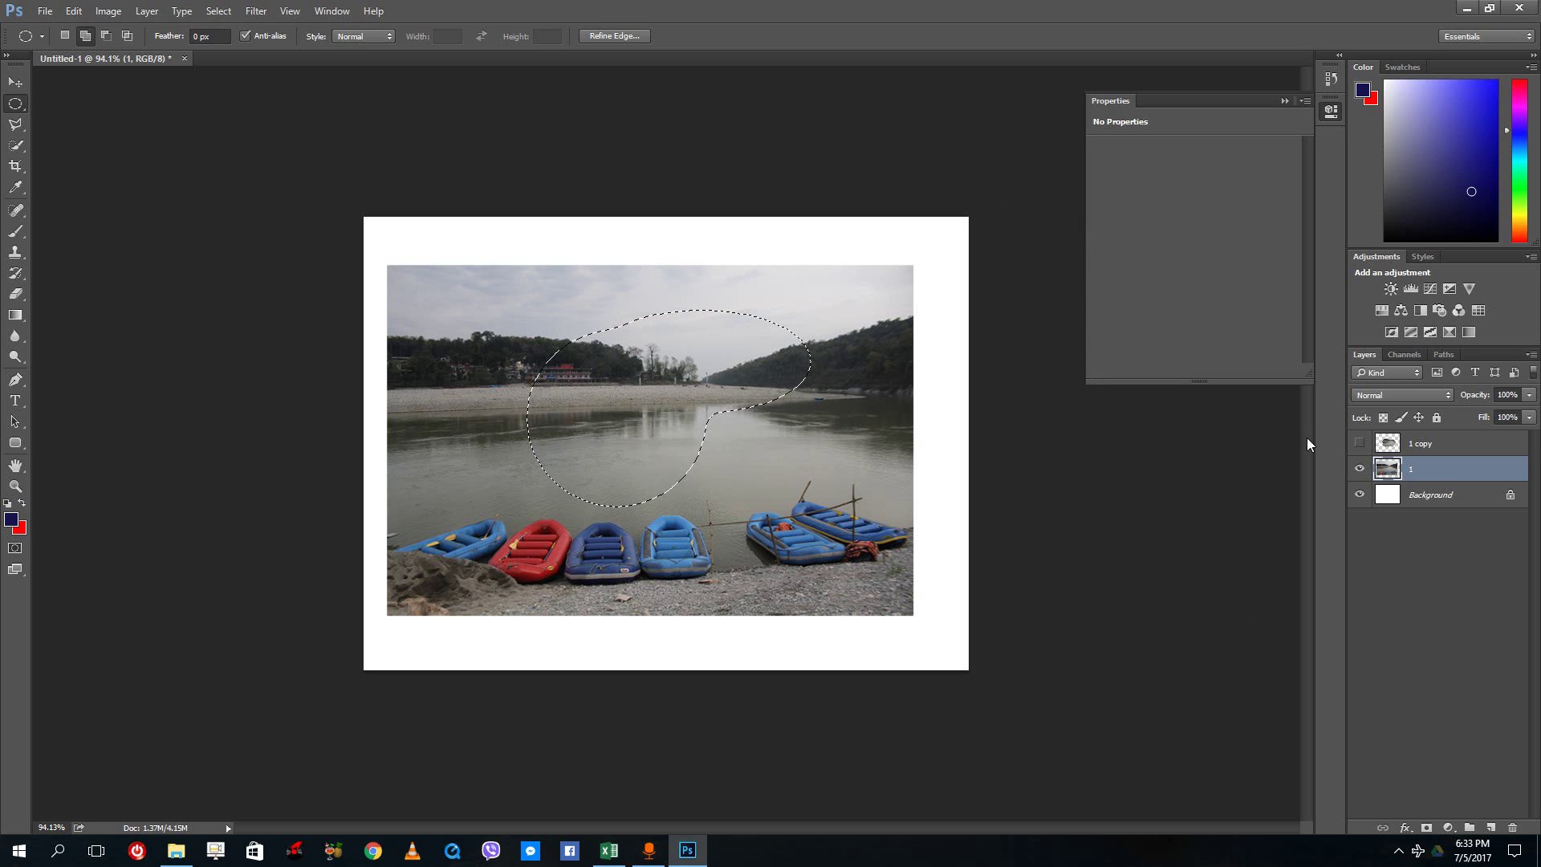
right_click(609, 376)
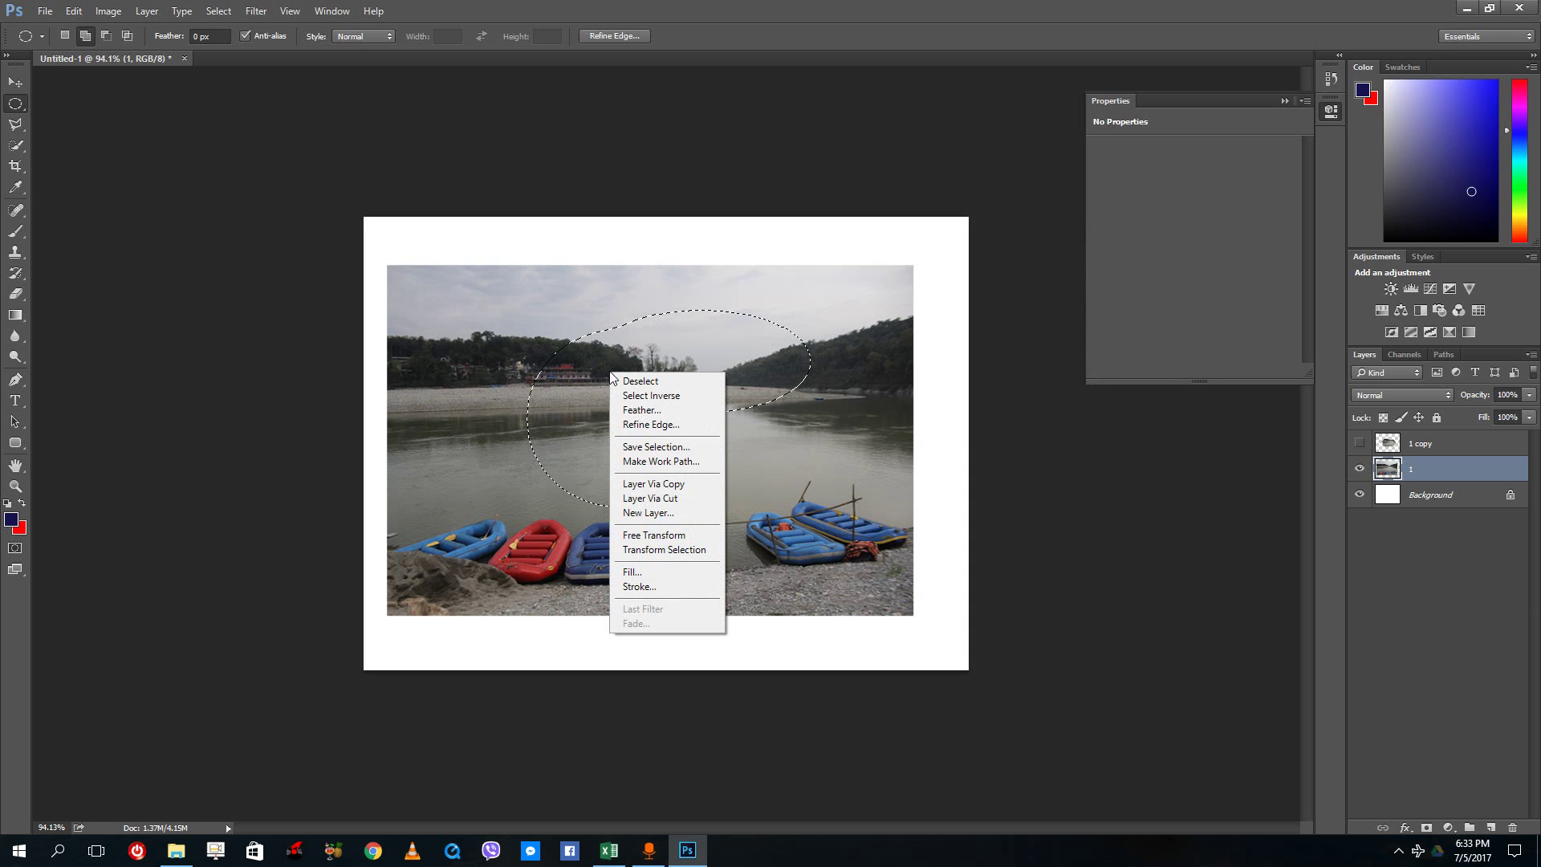
left_click(674, 497)
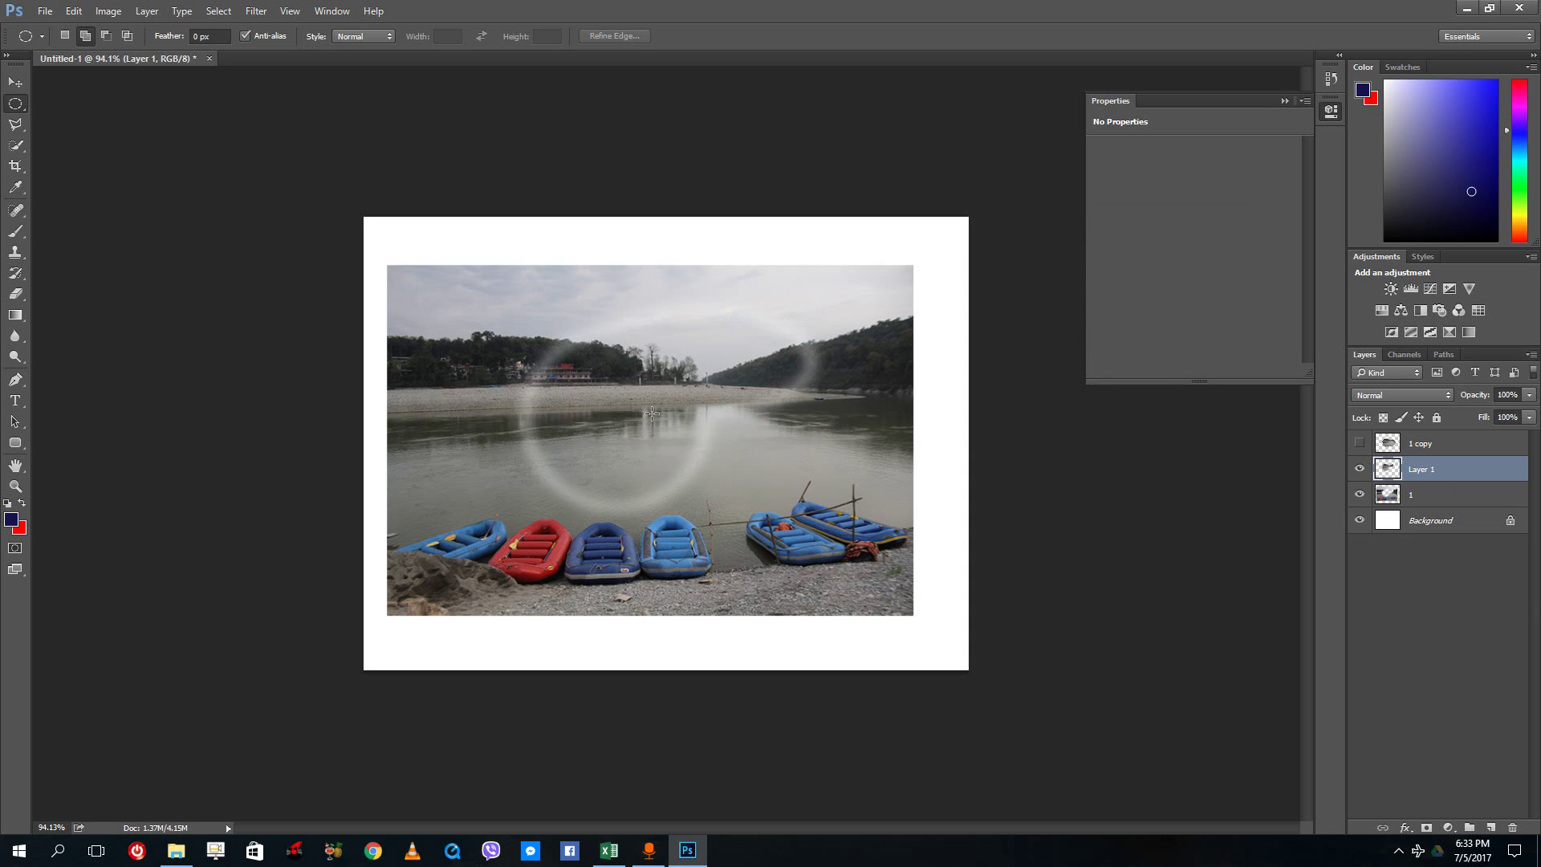
left_click(16, 82)
left_click_drag(708, 411, 736, 425)
key("ctrl+z")
key("ctrl+z")
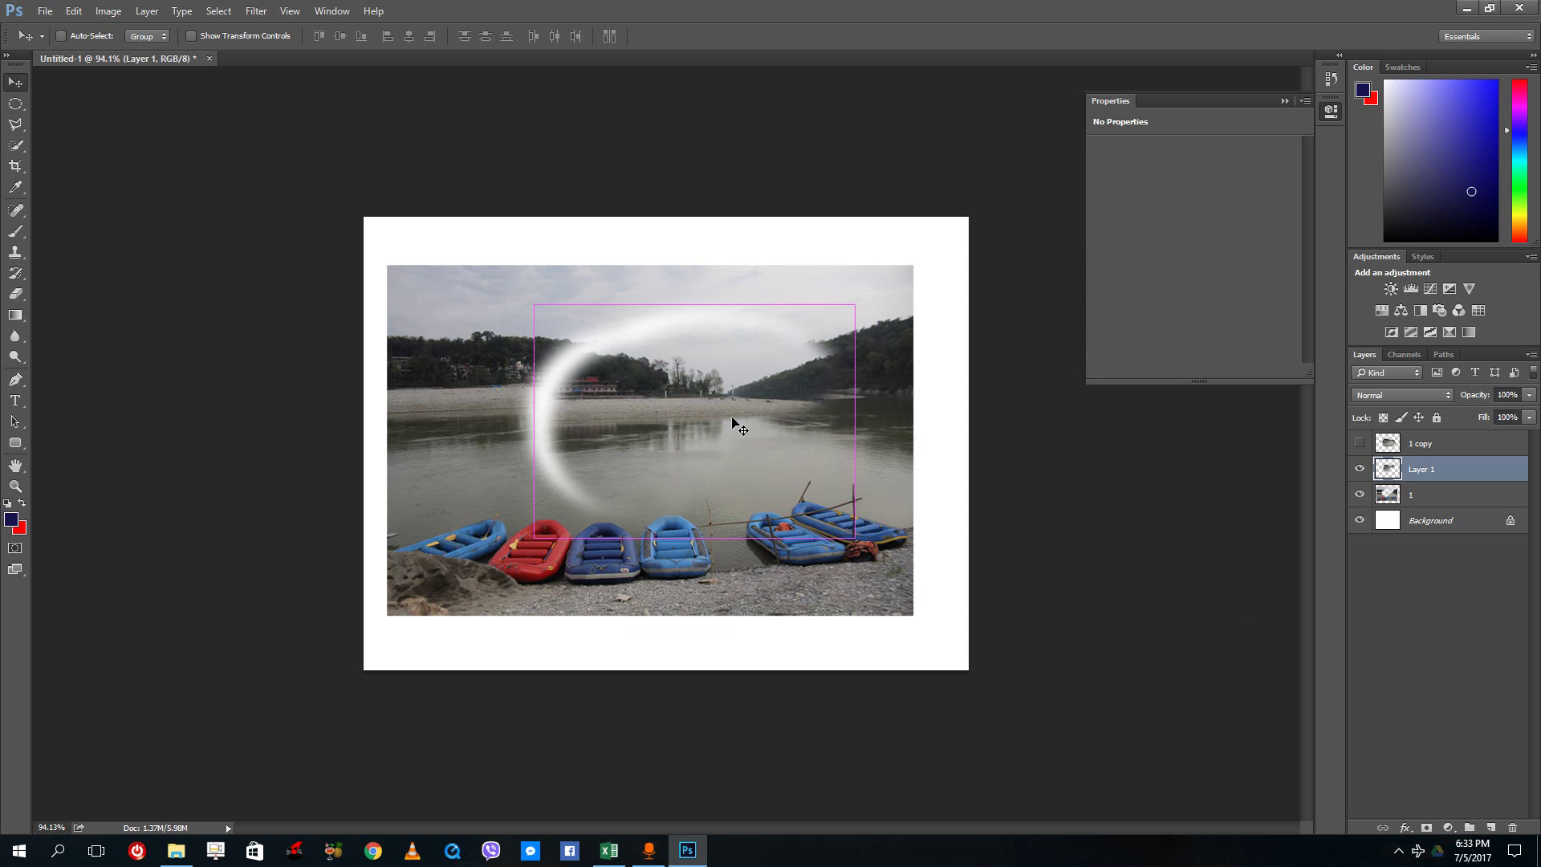
key("Delete")
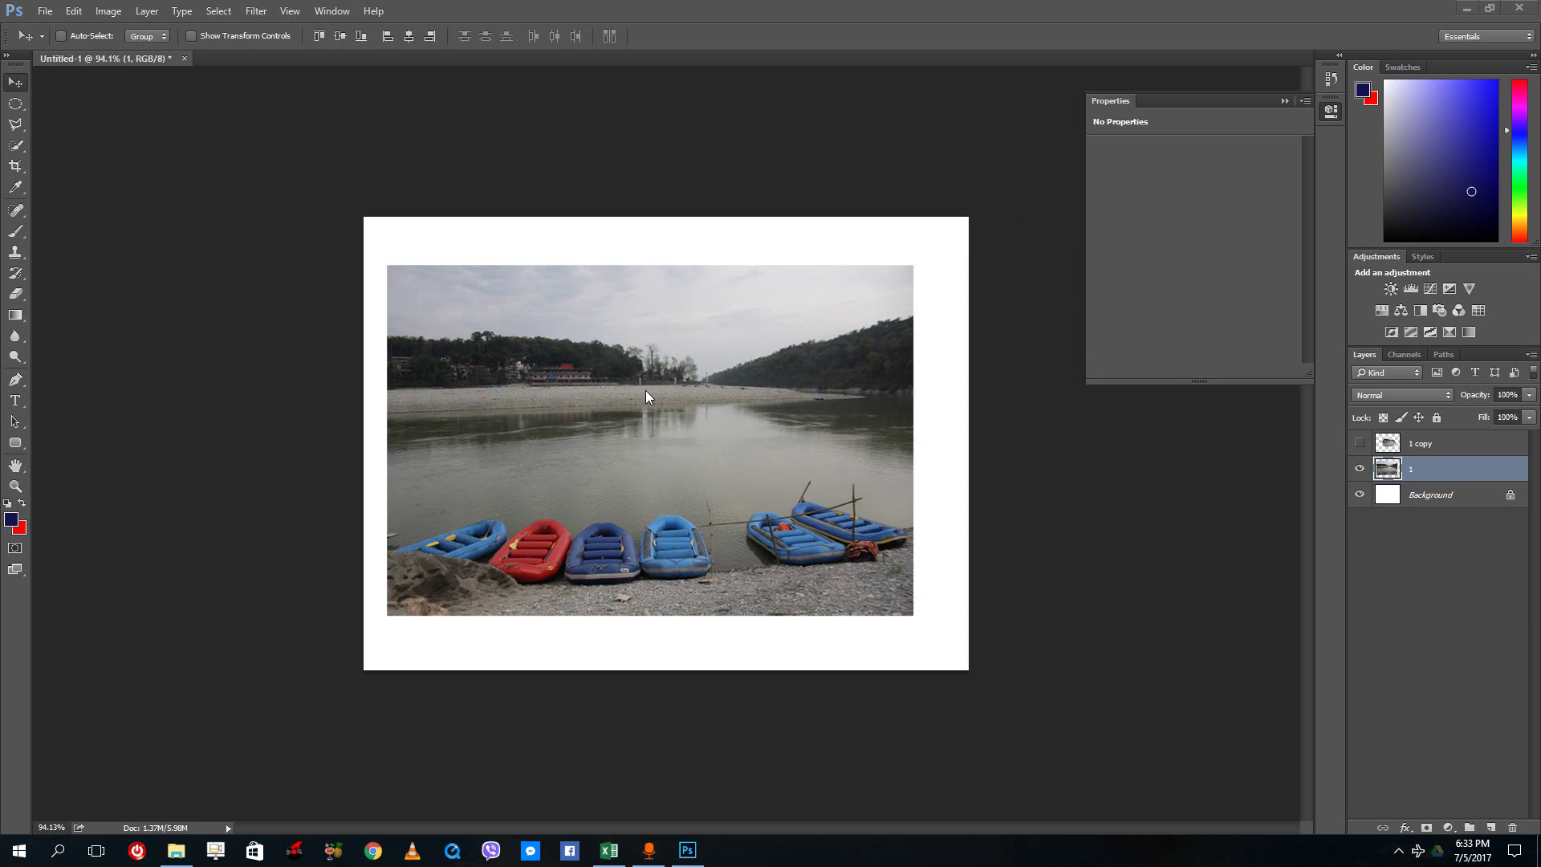
key("alt+z")
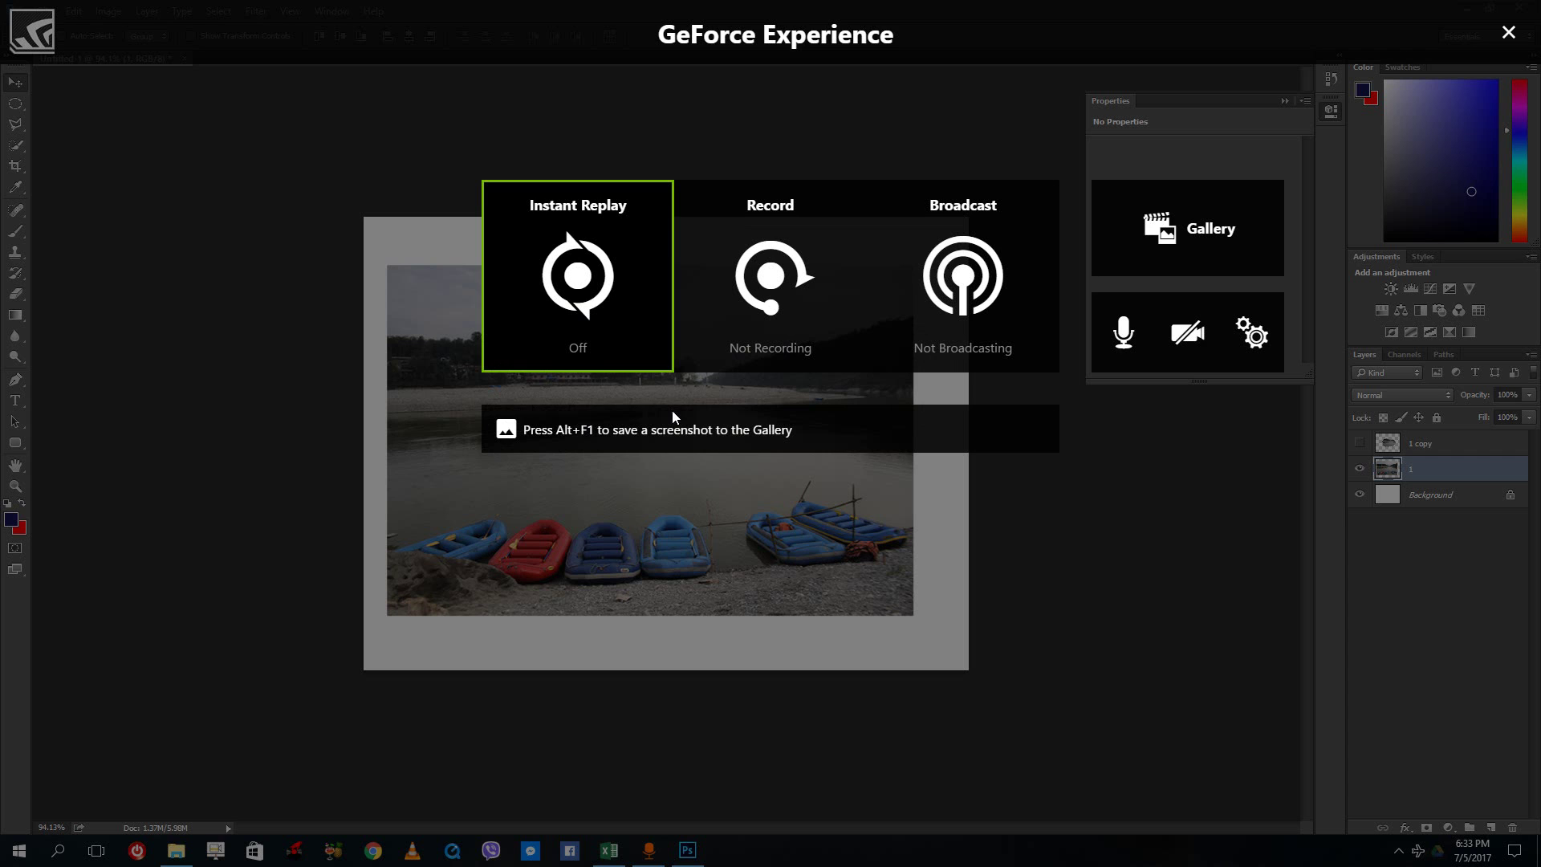
left_click(1509, 32)
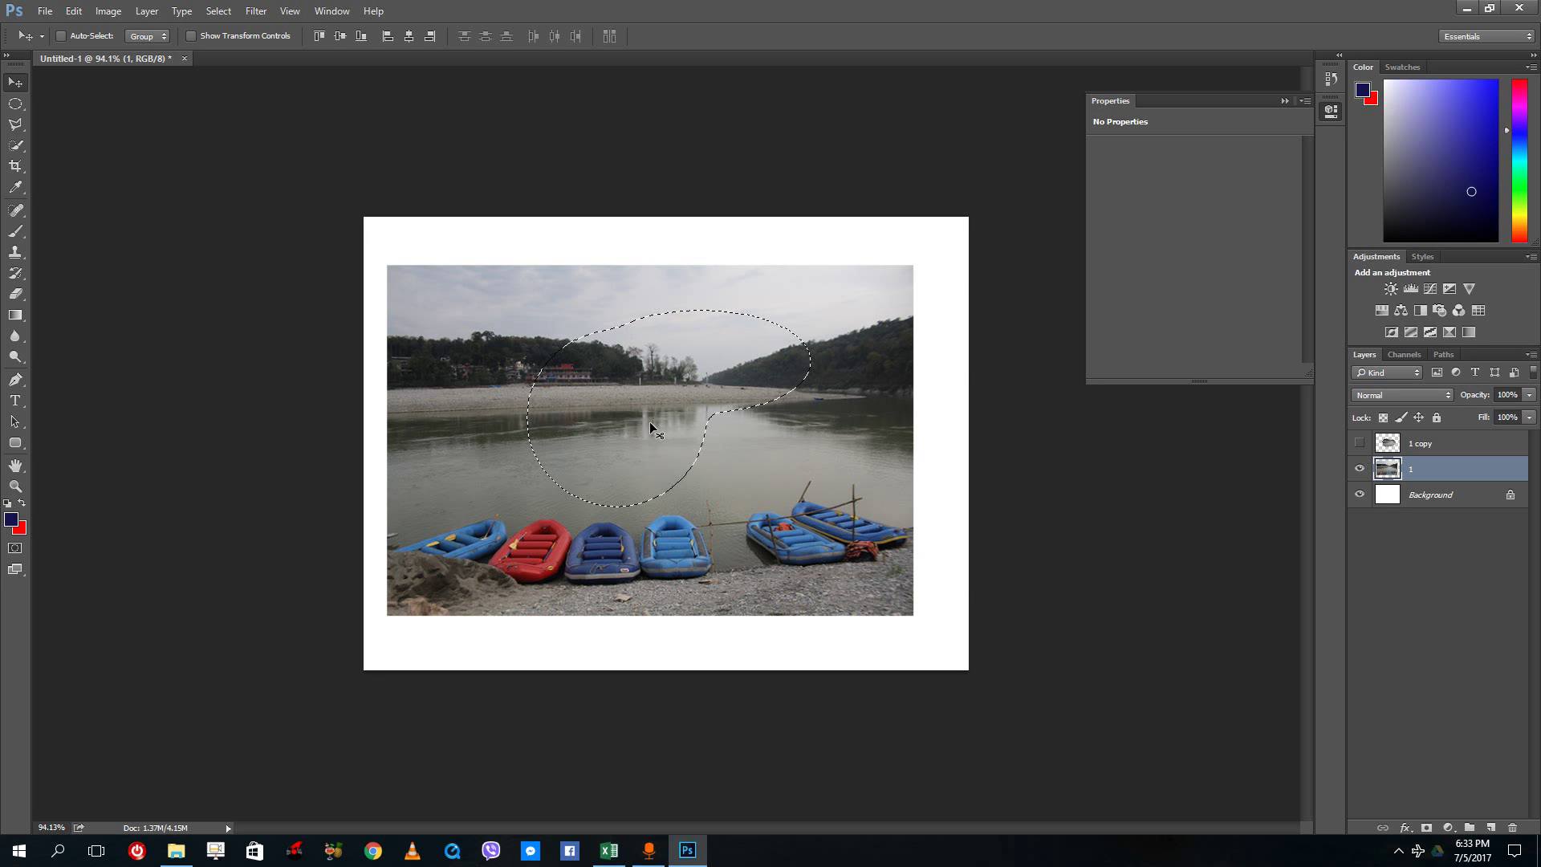
Step: Copy the selected river area onto a new Layer 1 with Layer Via Copy
right_click(653, 369)
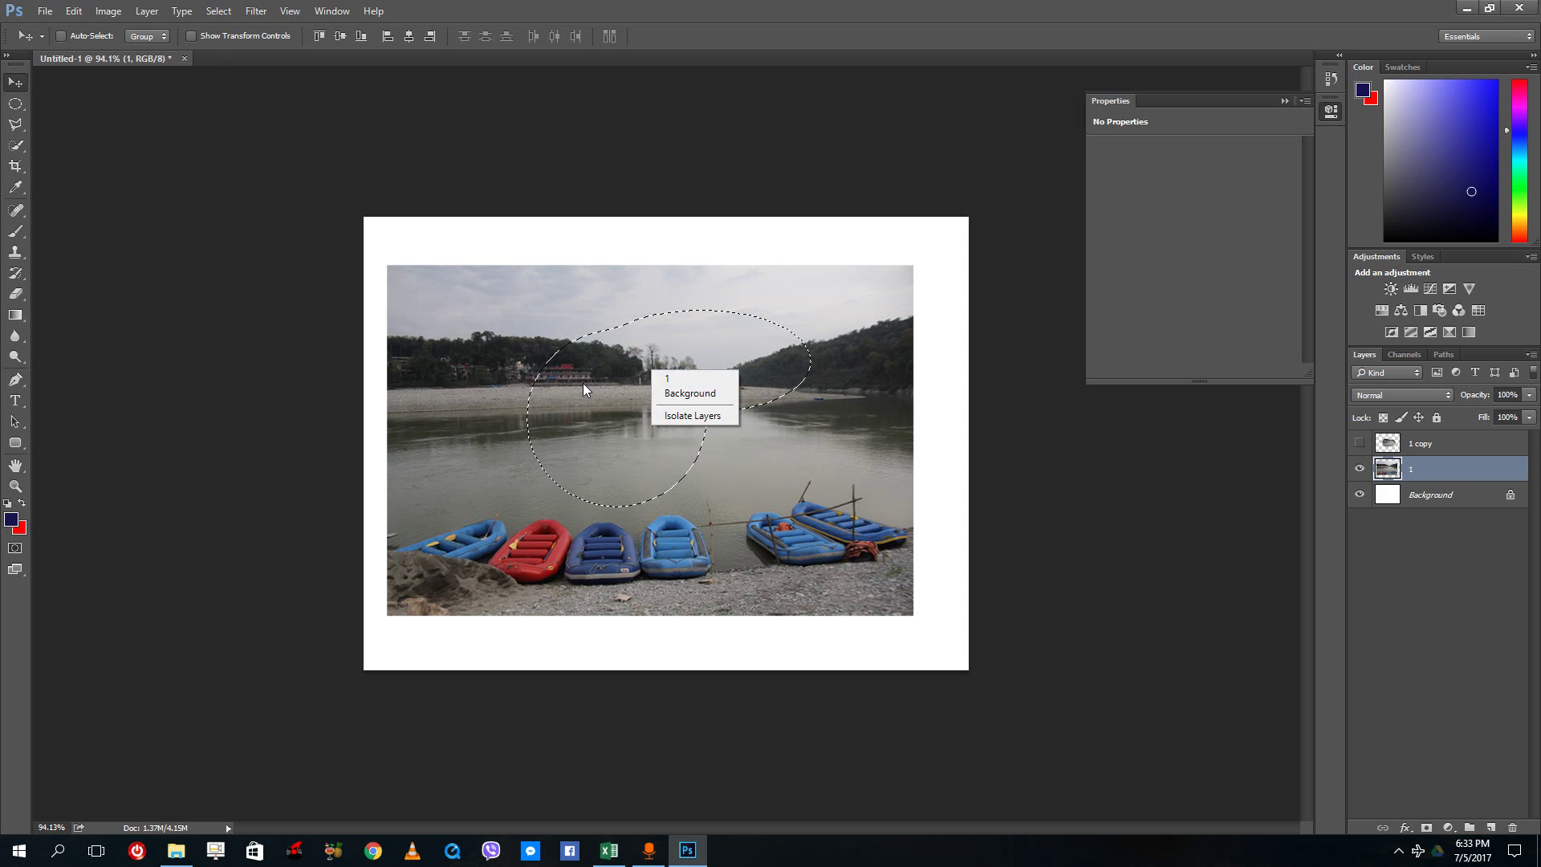
right_click(583, 383)
left_click(15, 104)
left_click(15, 103)
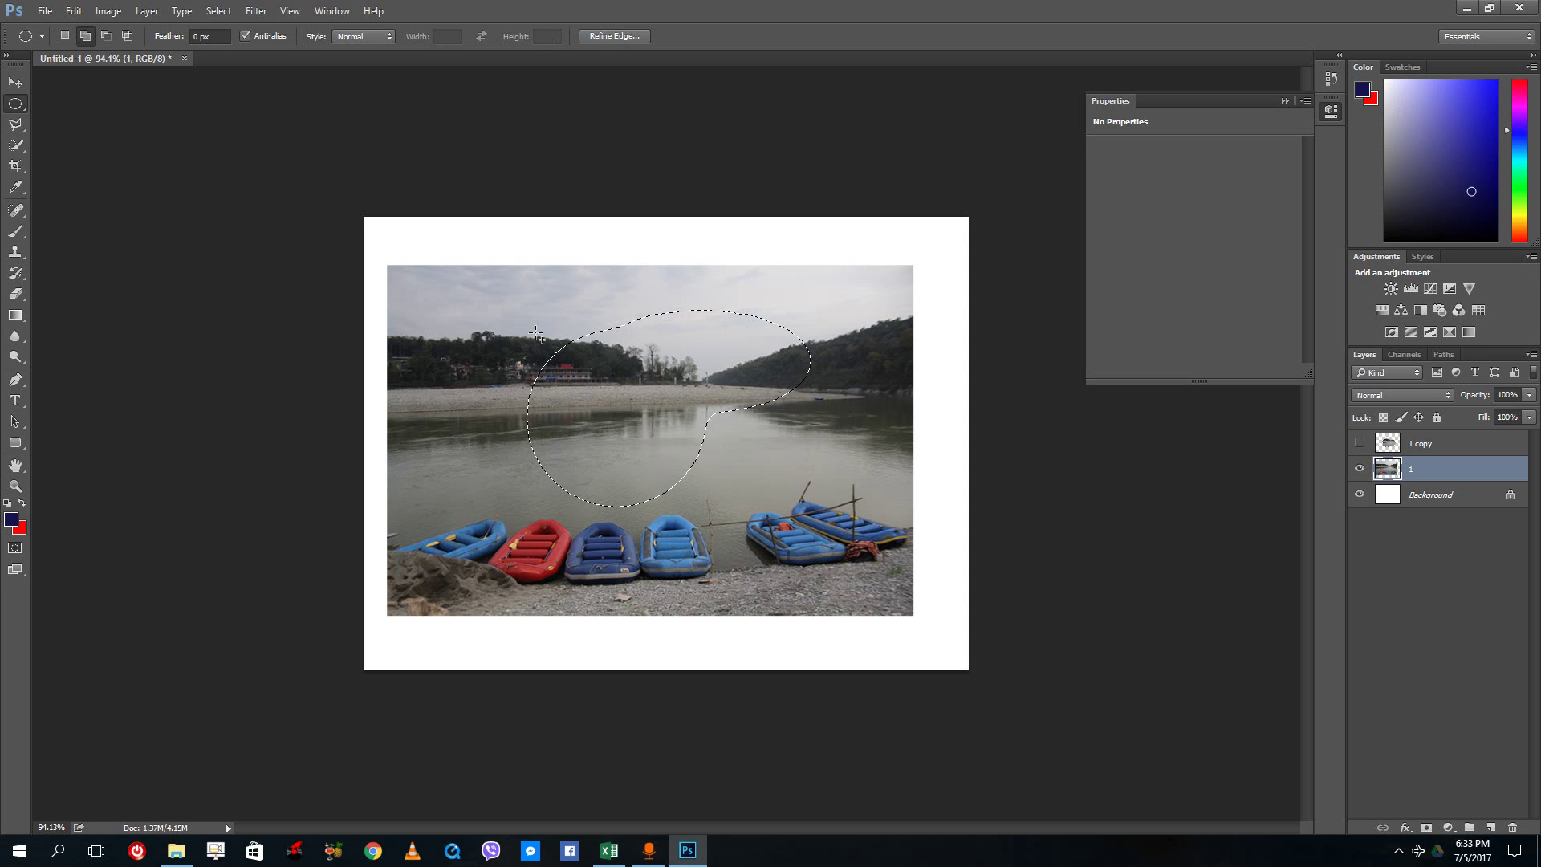
right_click(673, 391)
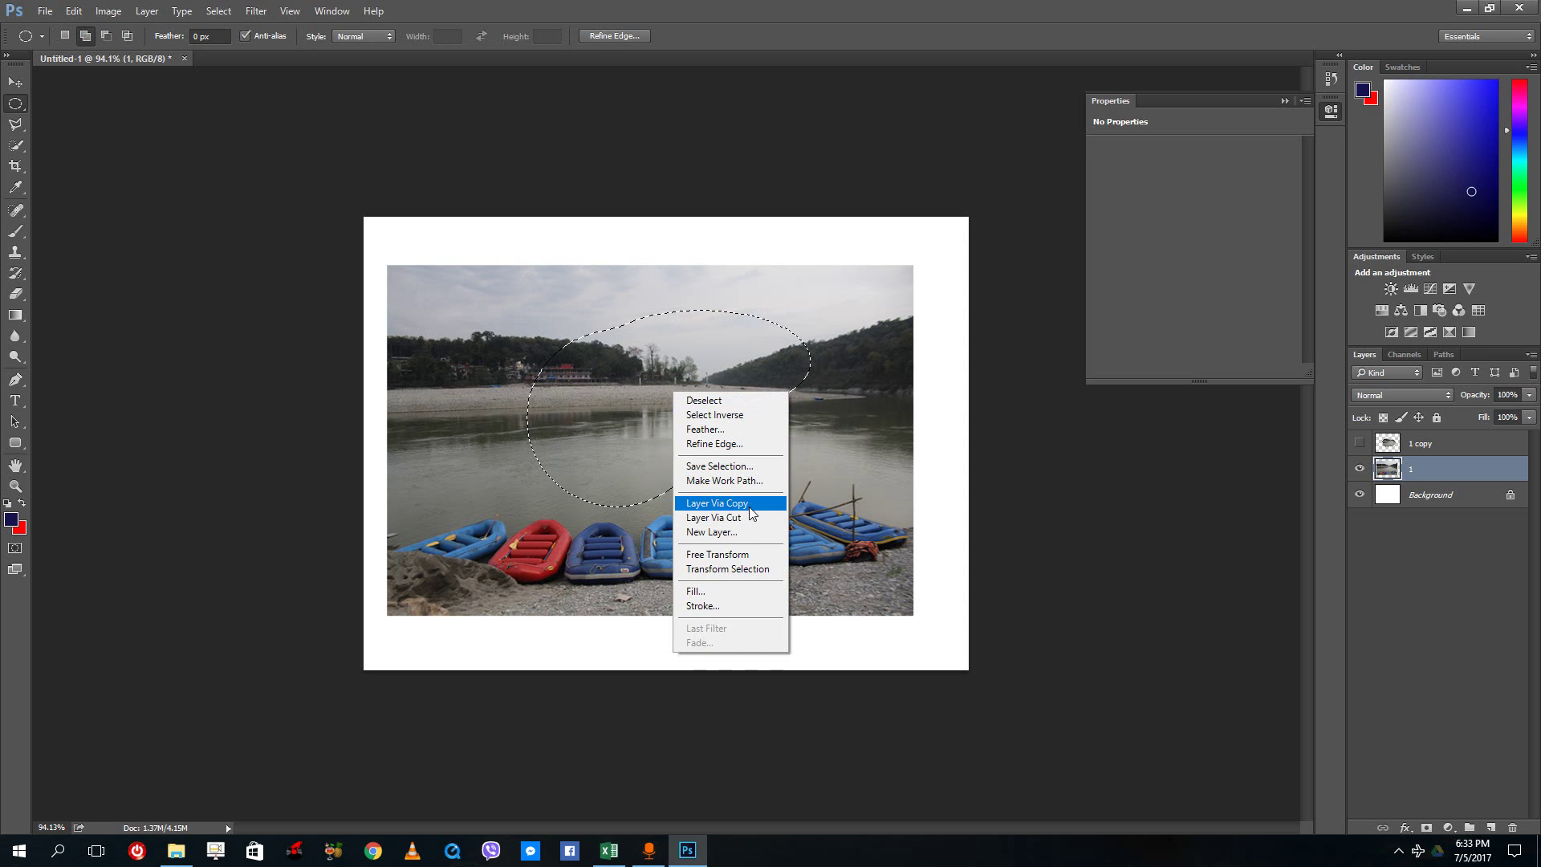
left_click(741, 504)
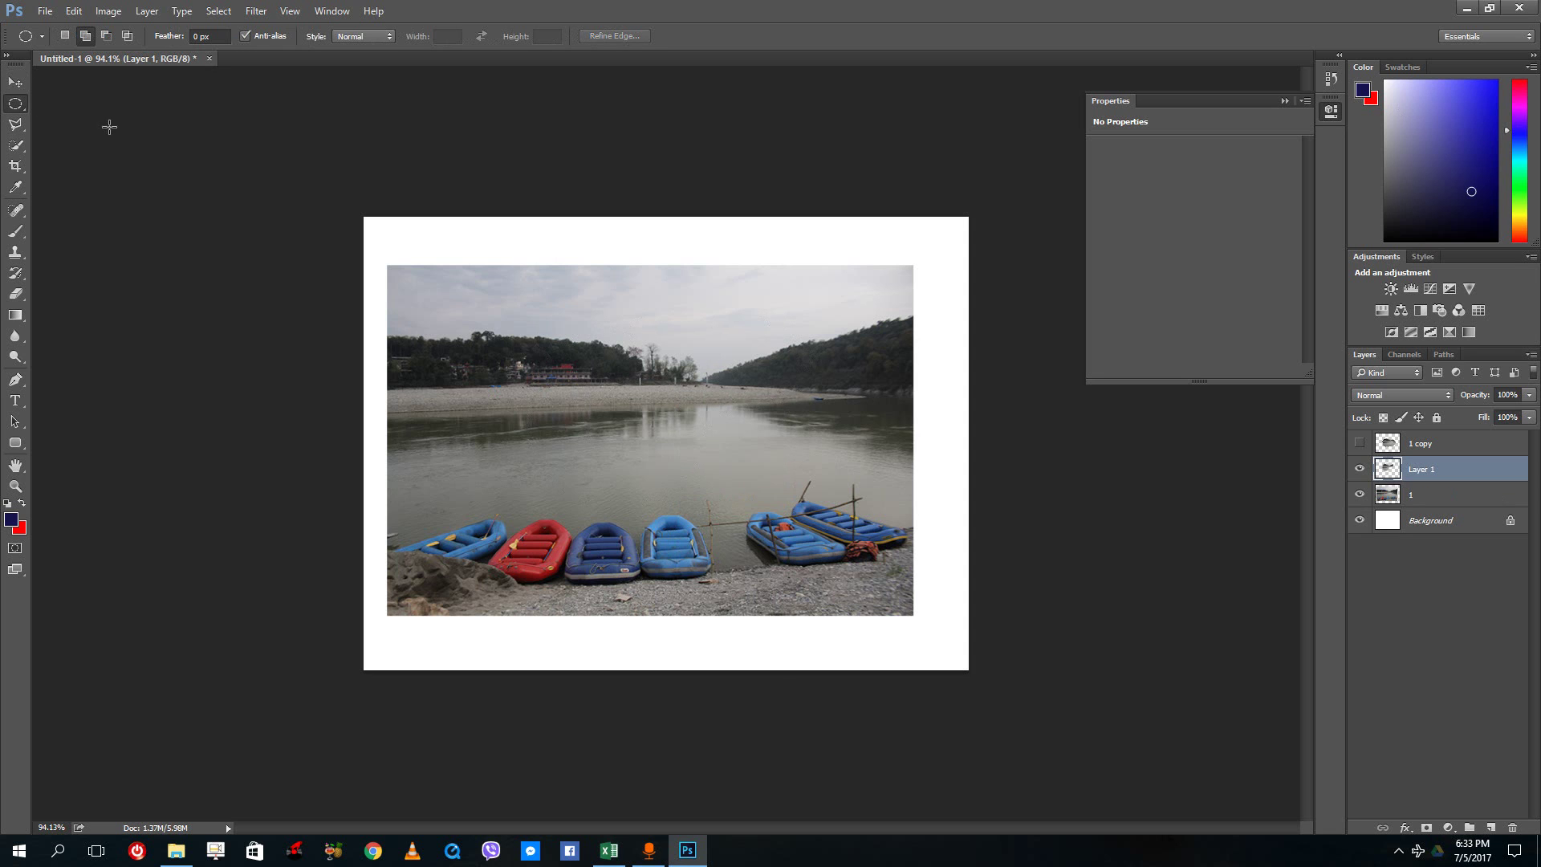
Step: Nudge the copied patch upward, hide Layer 1, and select layer 1
key("v")
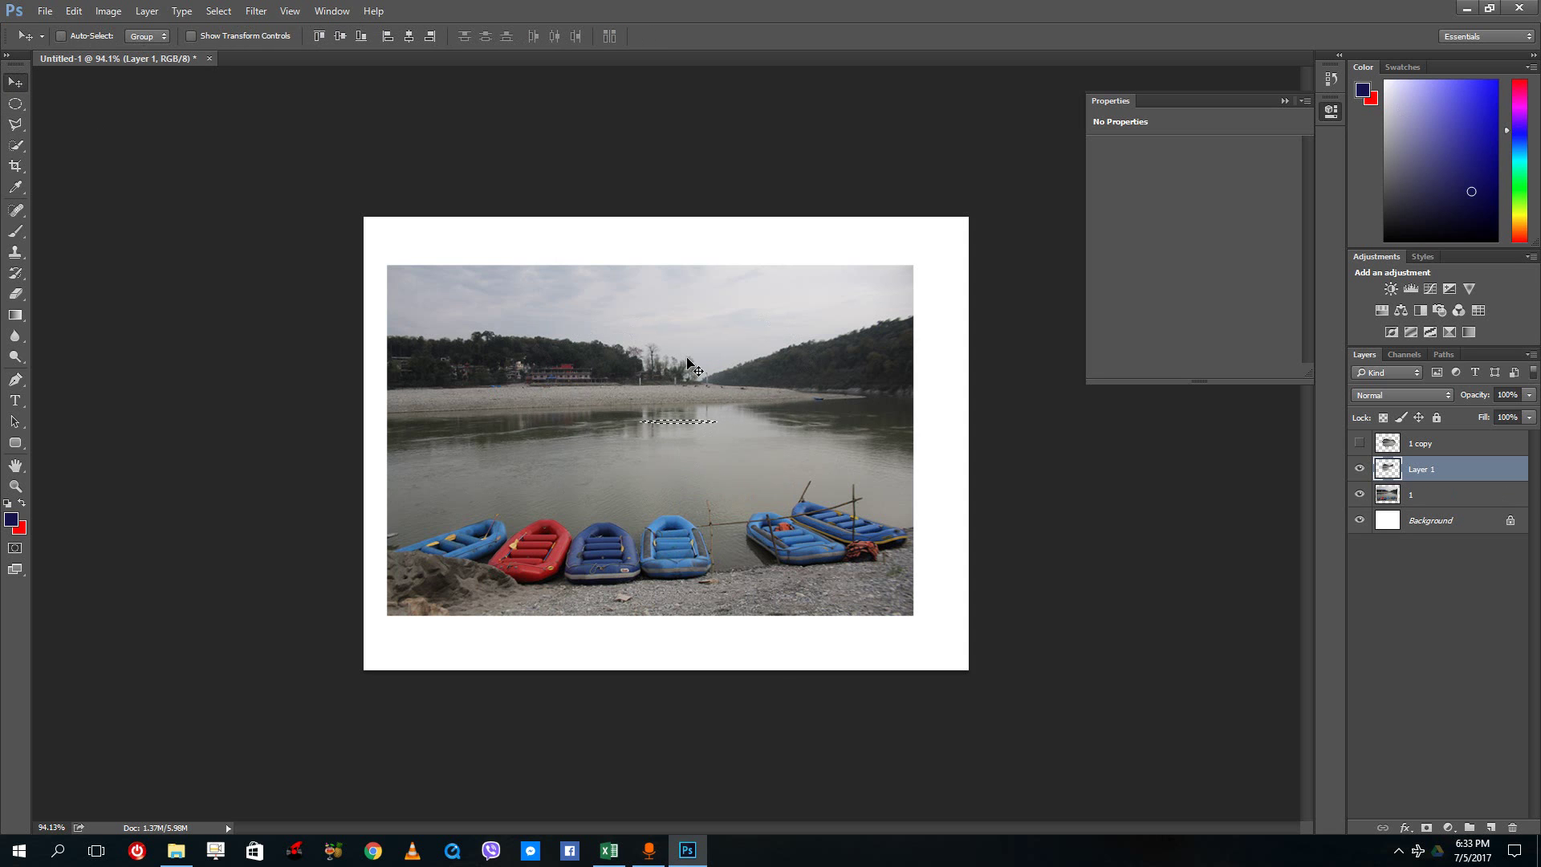
mouse_move(696, 367)
left_mouse_down()
mouse_move(659, 309)
mouse_move(722, 358)
mouse_move(688, 353)
left_mouse_up()
left_click(1359, 468)
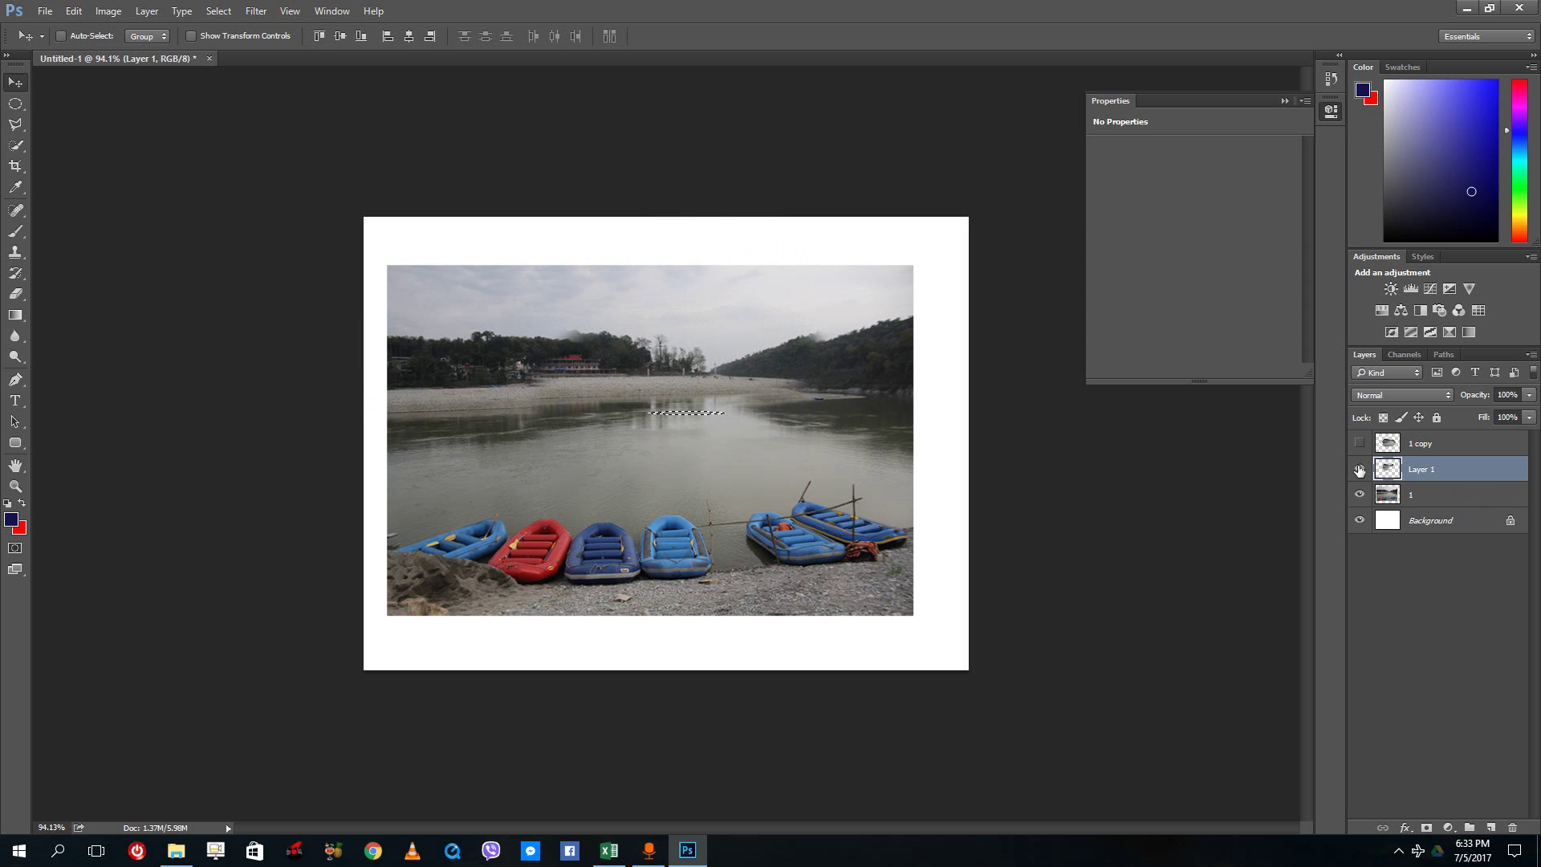
left_click(1398, 501)
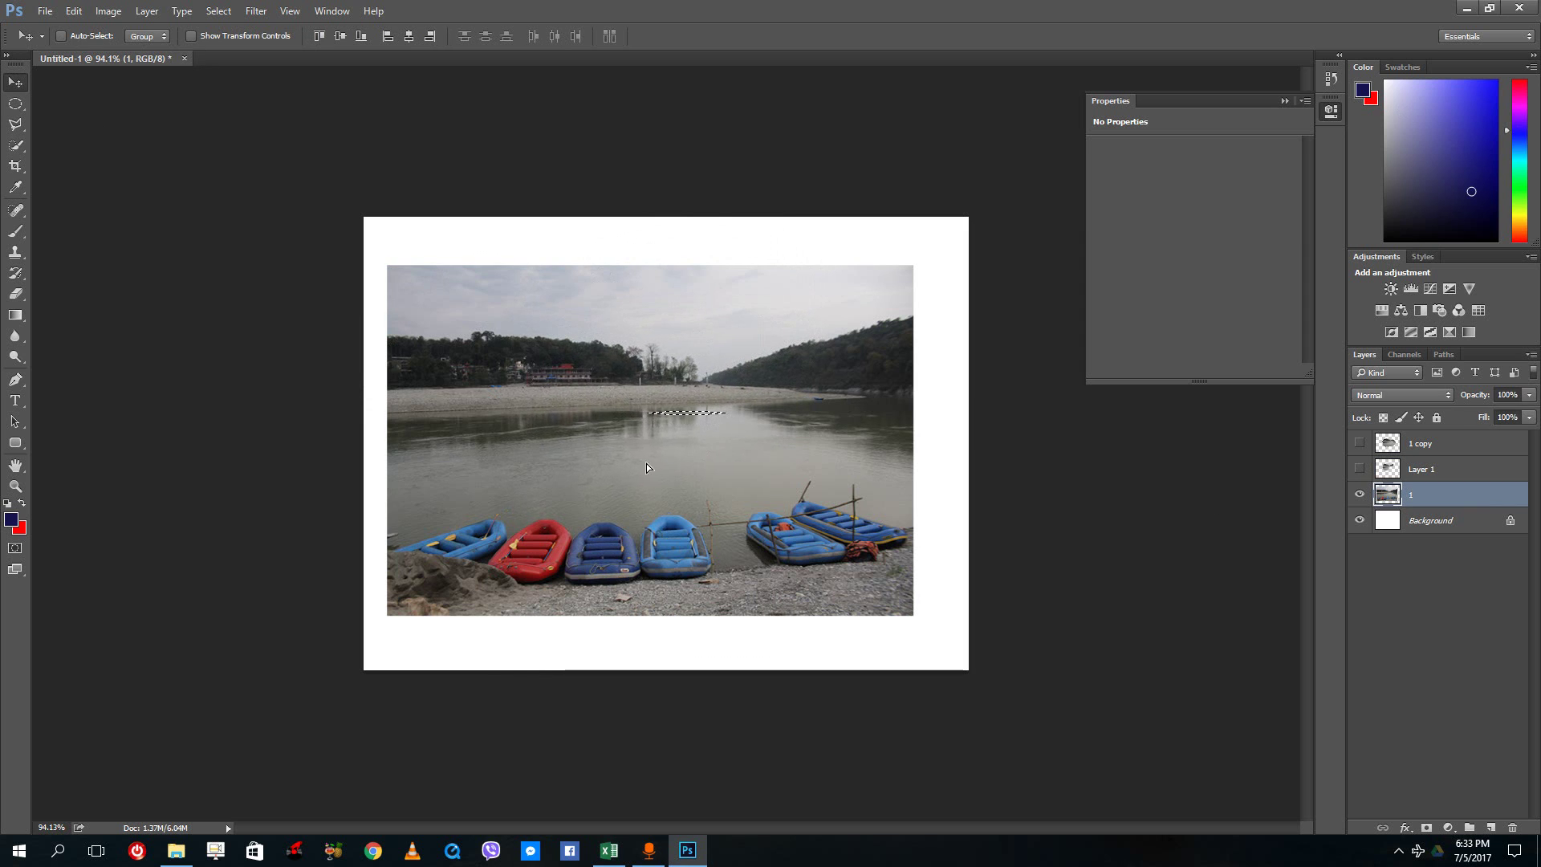
Step: Draw a large ellipse over the river and boats and refine it to a Layer Mask on layer 1
mouse_move(467, 321)
left_mouse_down()
mouse_move(496, 340)
mouse_move(459, 314)
left_mouse_up()
left_click(15, 103)
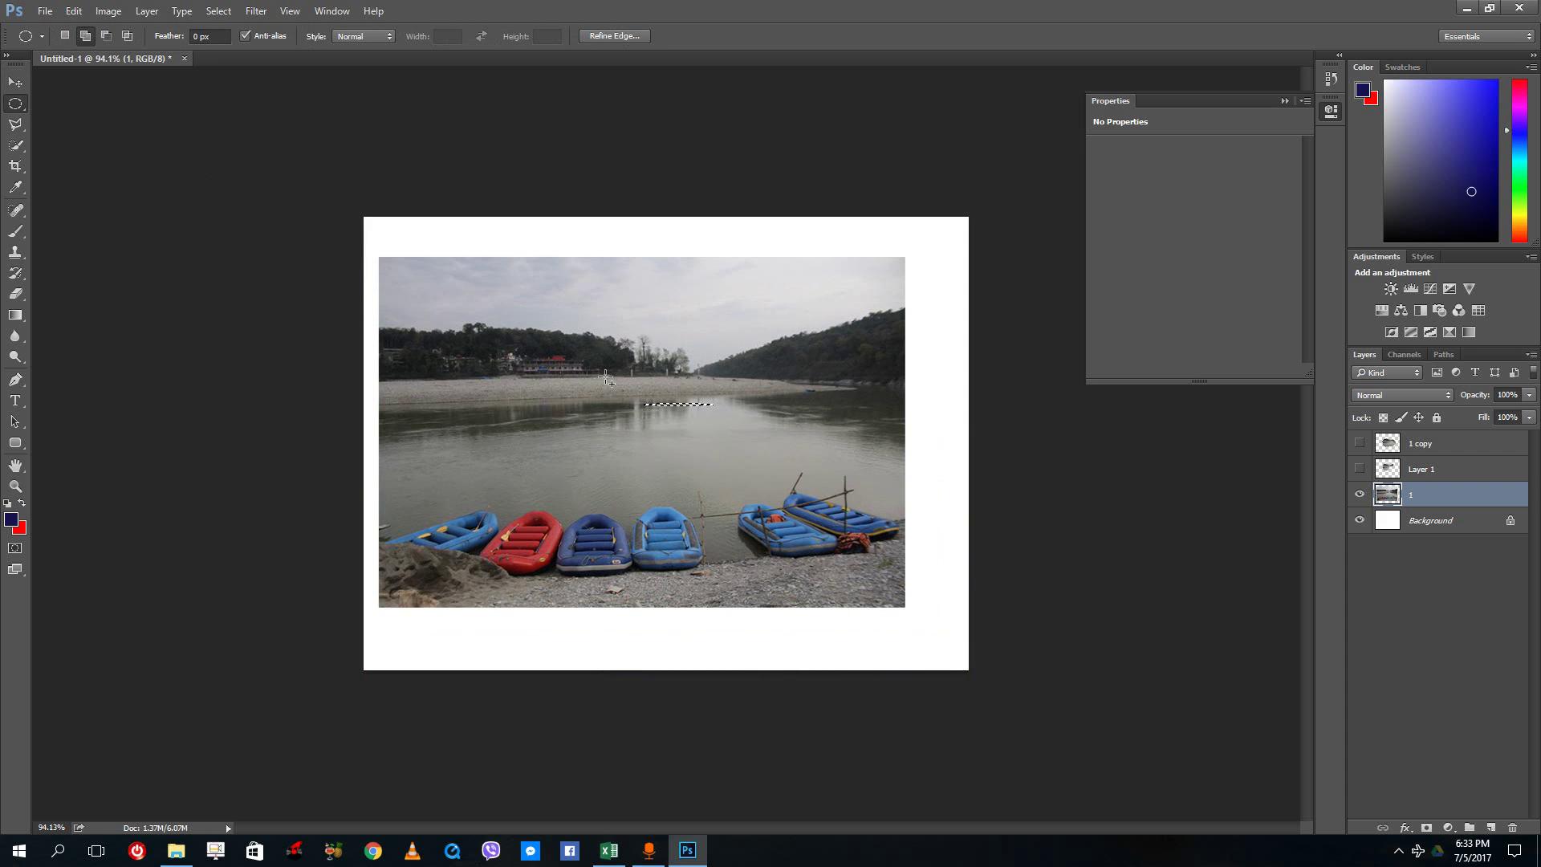
left_click_drag(585, 356, 843, 538)
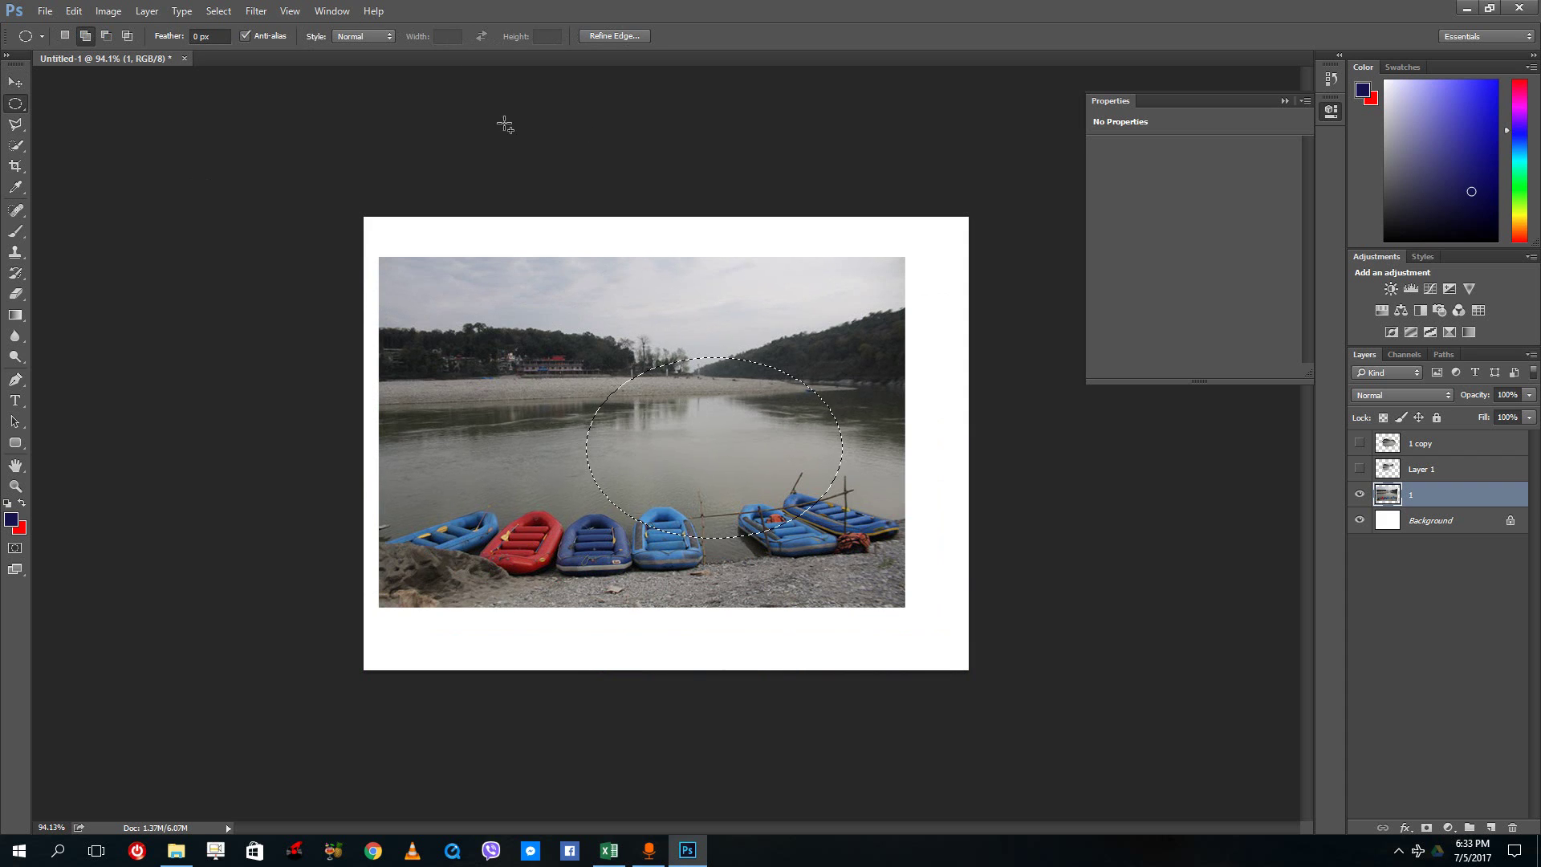
left_click(598, 35)
left_click(1150, 552)
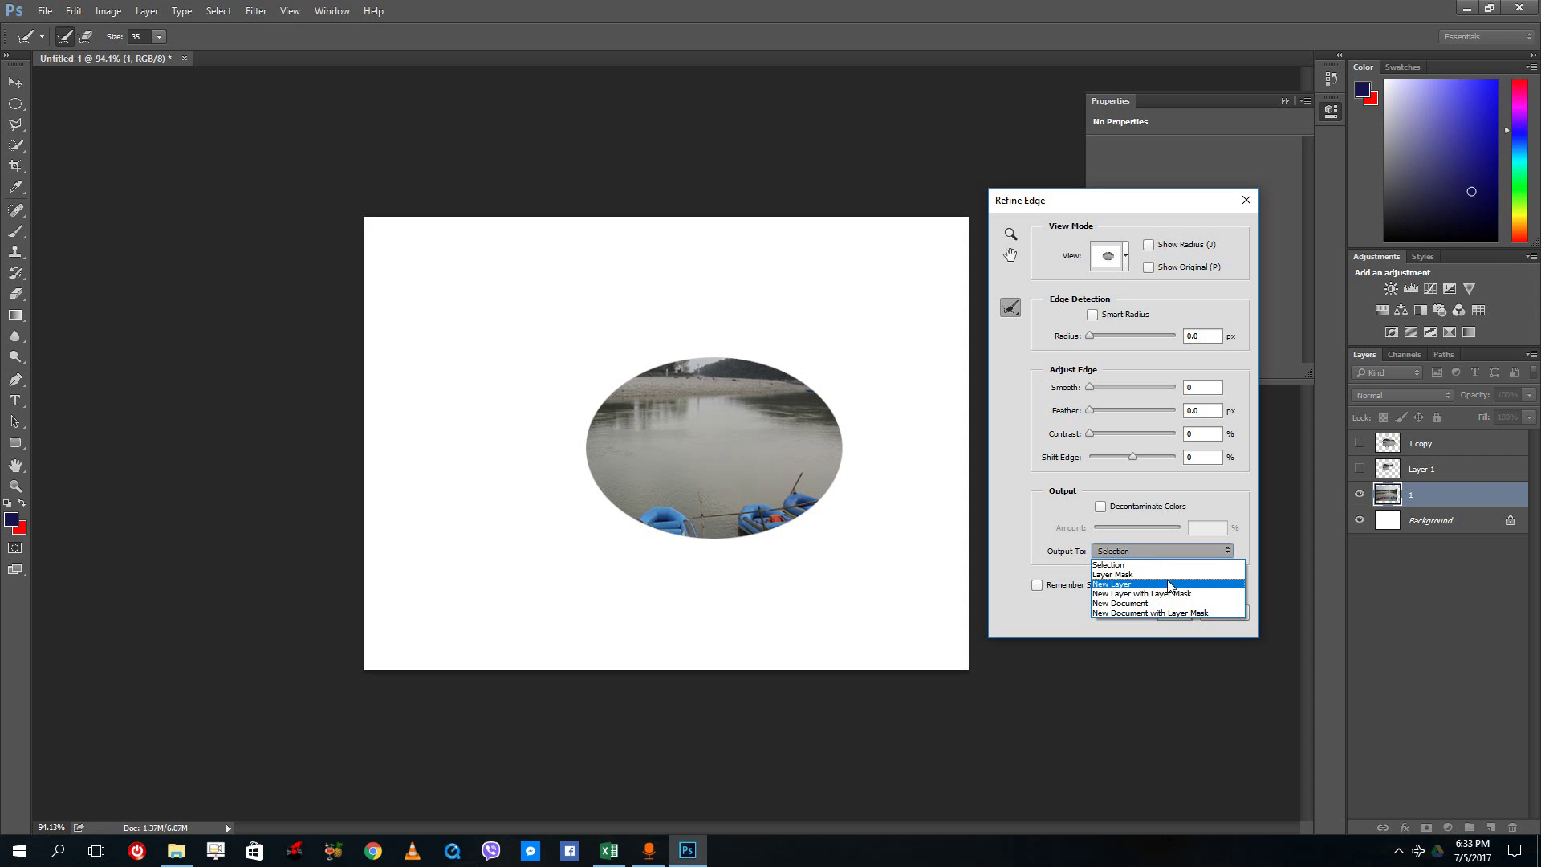
left_click(1169, 575)
left_click(1172, 612)
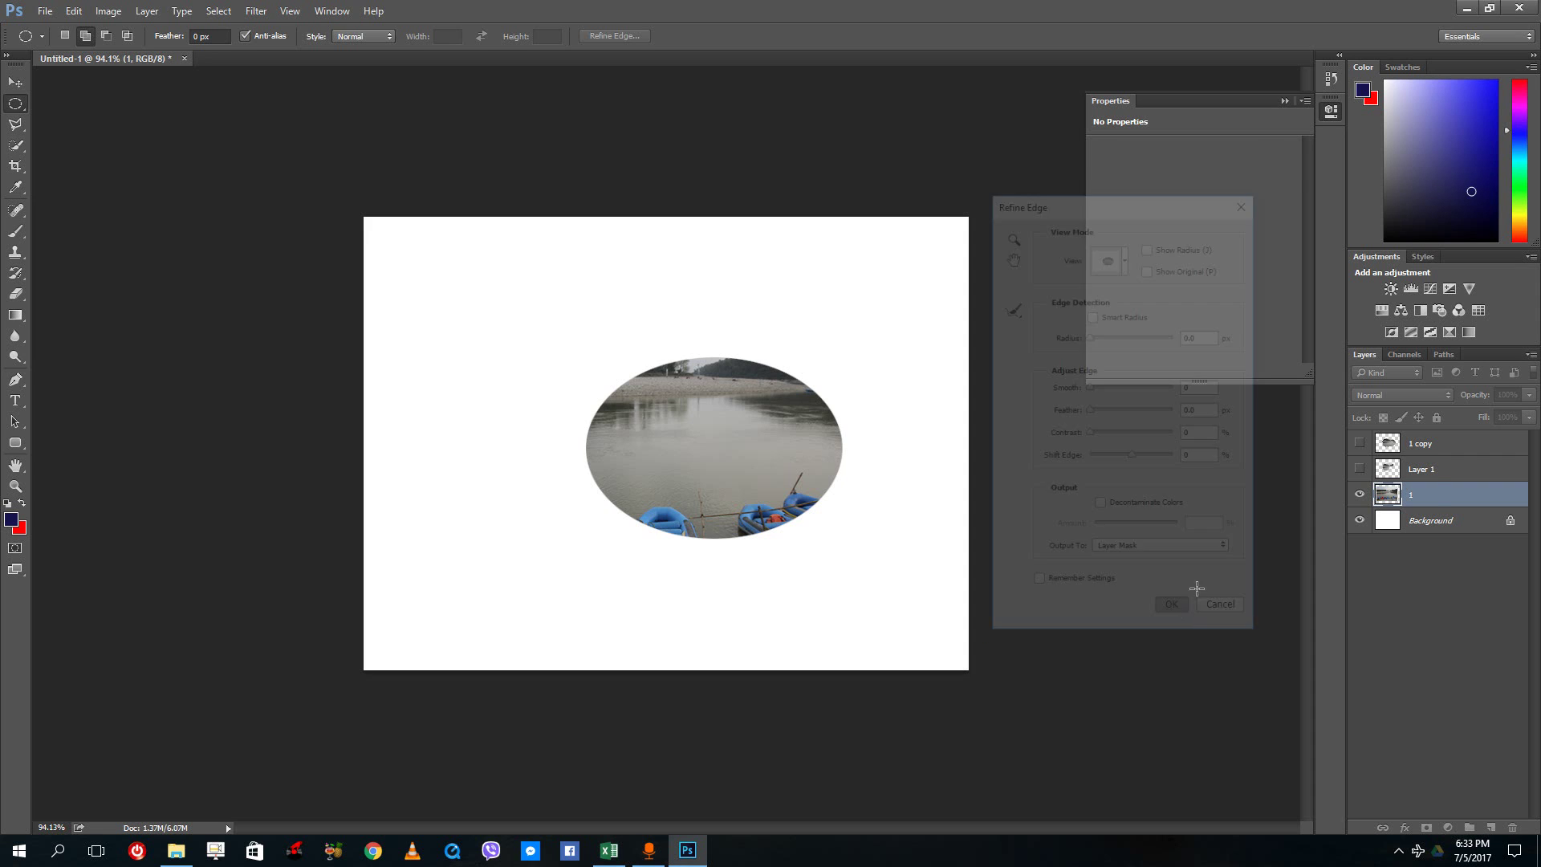